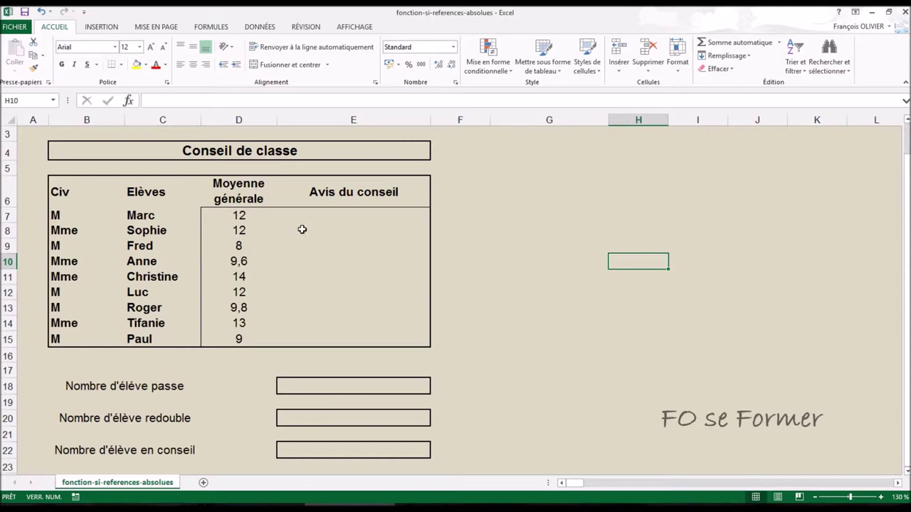
- Start an =SI formula in E7 via autocomplete and open its Arguments de la fonction dialog
{"action": "left_click", "coordinate": [368, 217]}
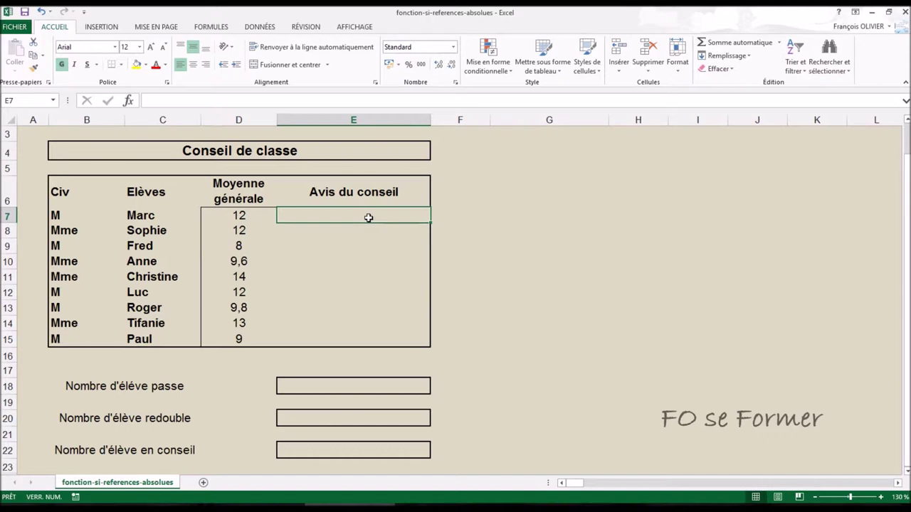
{"action": "type", "text": "="}
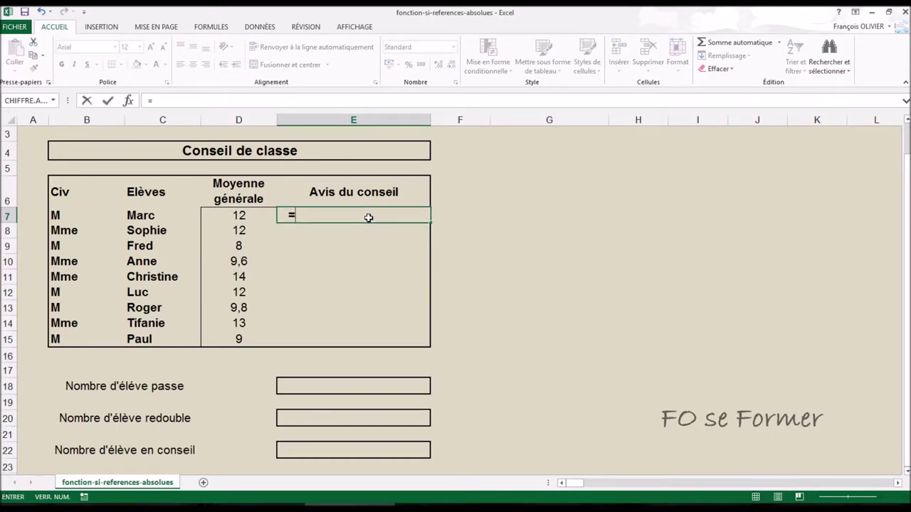
{"action": "type", "text": "si"}
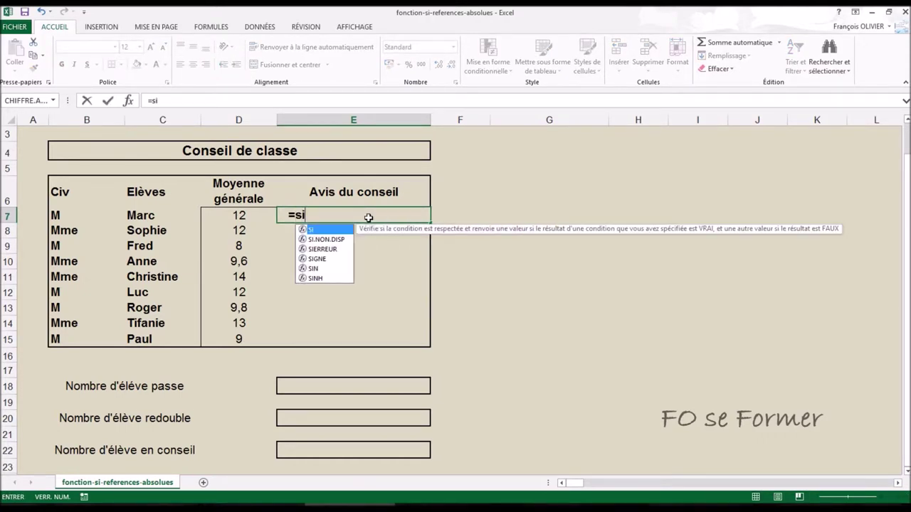
{"action": "double_click", "coordinate": [334, 233]}
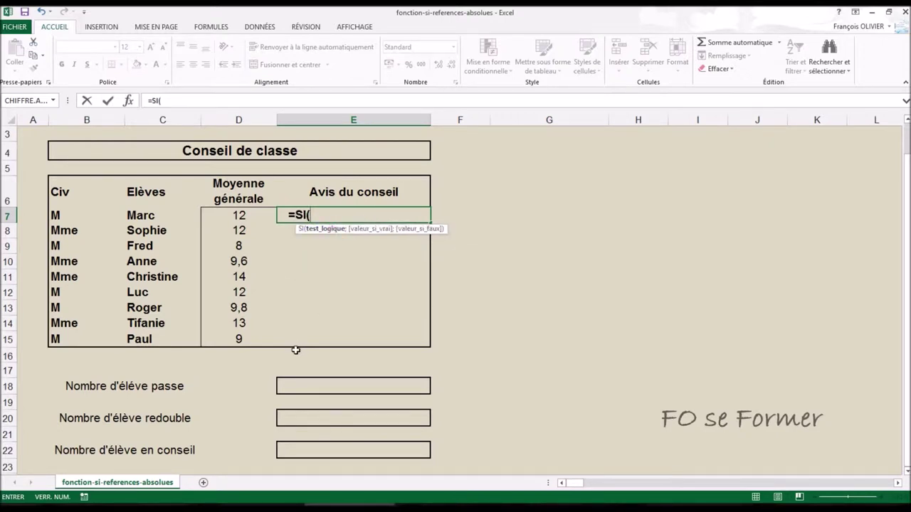
{"action": "left_click", "coordinate": [129, 102]}
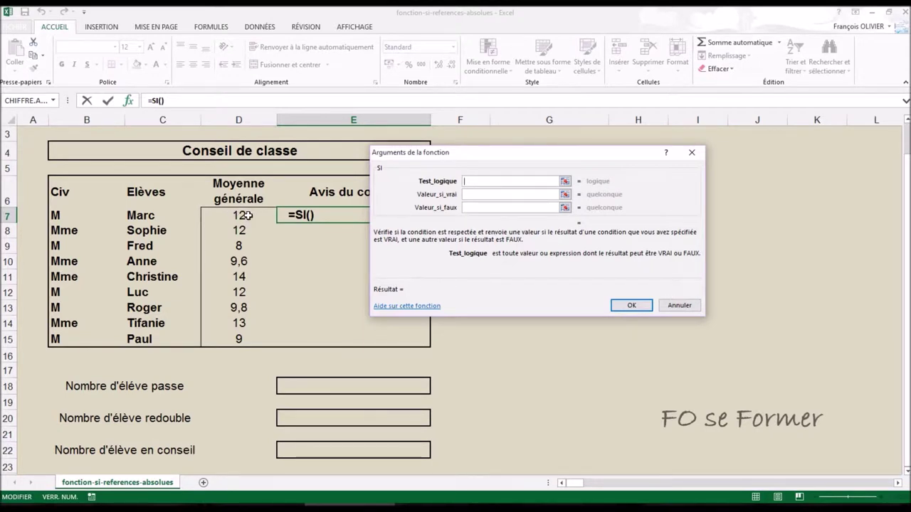
- Set the SI arguments to test D7>=10, returning passe if true and redouble otherwise
{"action": "left_click", "coordinate": [244, 215]}
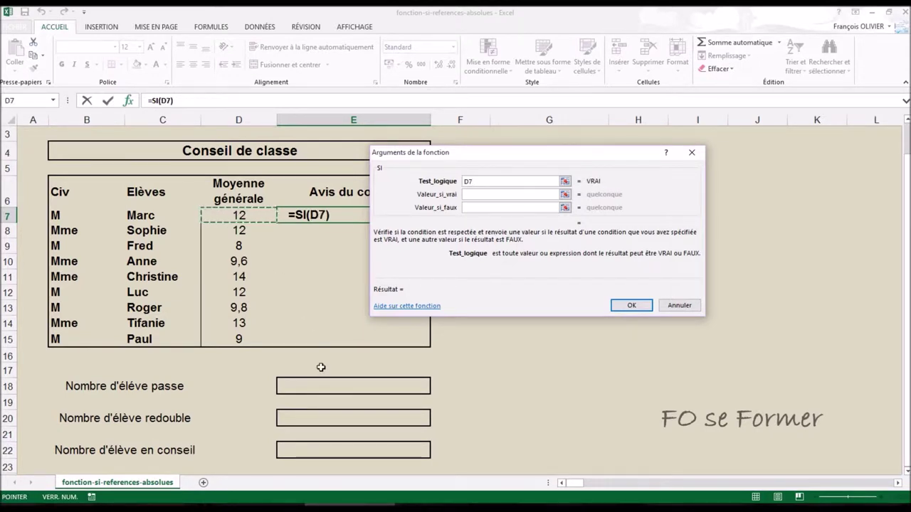
{"action": "type", "text": ">"}
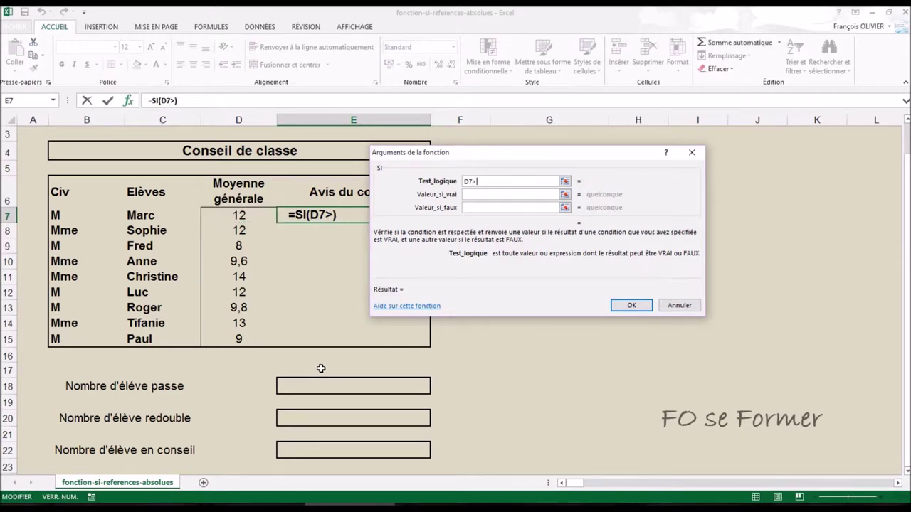
{"action": "type", "text": "=10"}
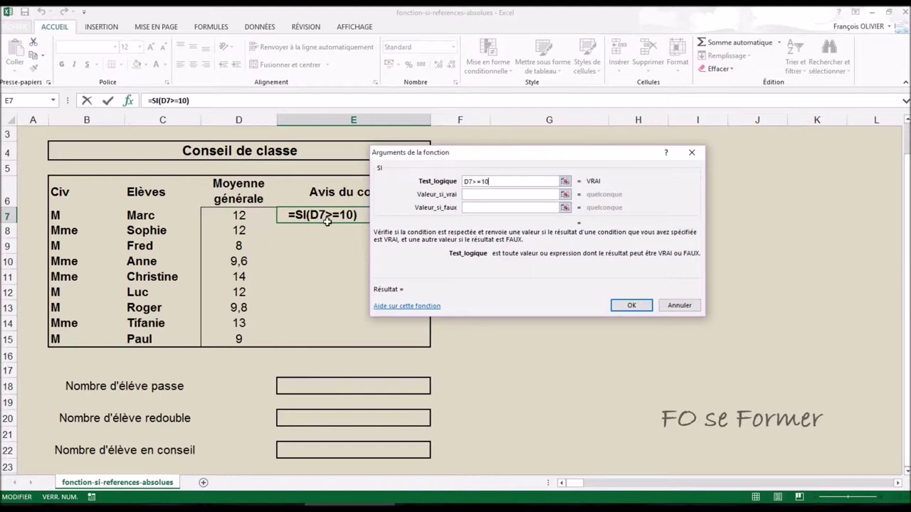
{"action": "left_click", "coordinate": [498, 194]}
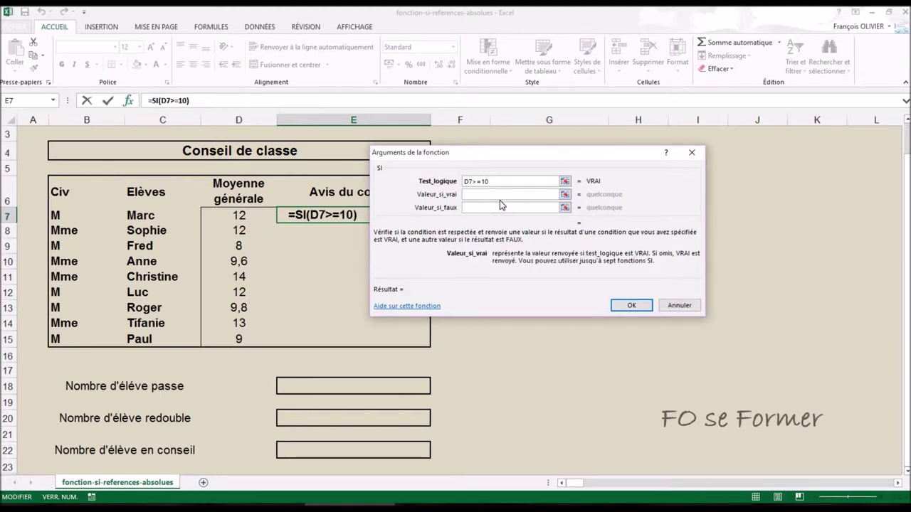
{"action": "type", "text": "passe"}
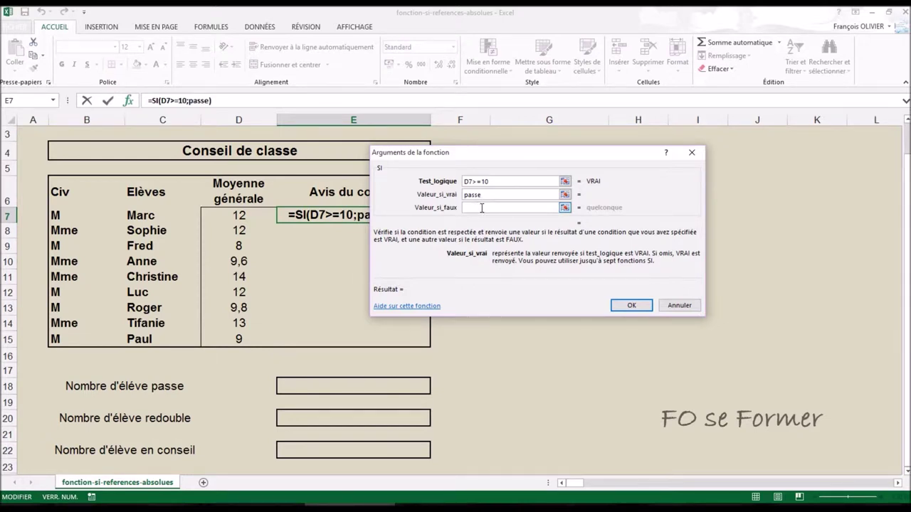
{"action": "left_click", "coordinate": [482, 208]}
{"action": "type", "text": "redouble"}
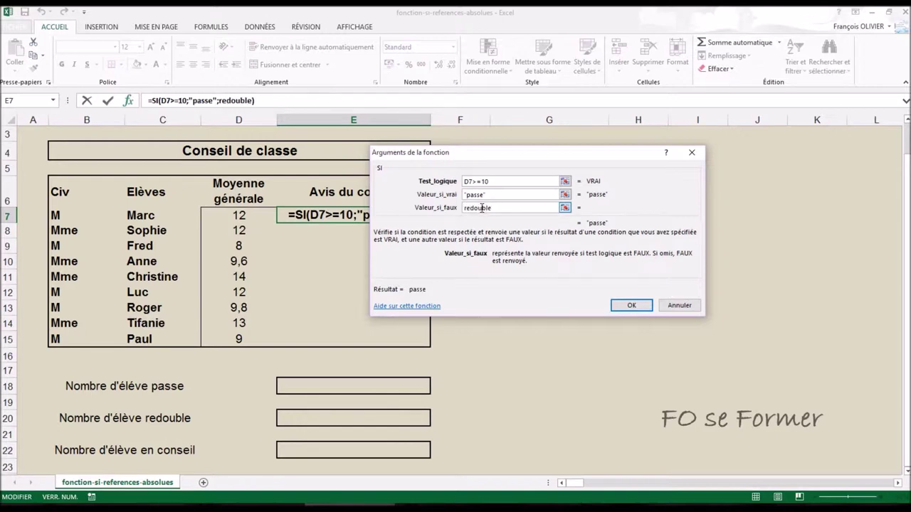
{"action": "left_click", "coordinate": [632, 305]}
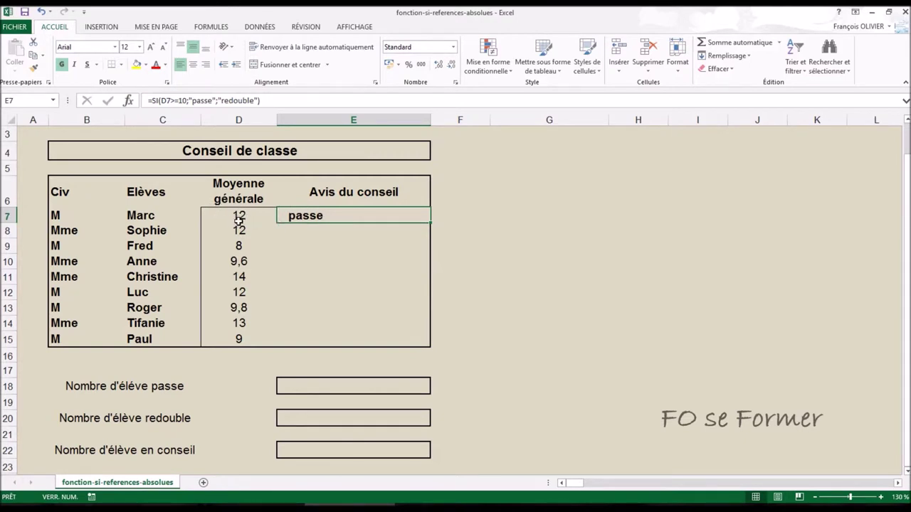
- Fill E7's formula down to E15 using 'Recopier les valeurs sans la mise en forme'
{"action": "double_click", "coordinate": [430, 224]}
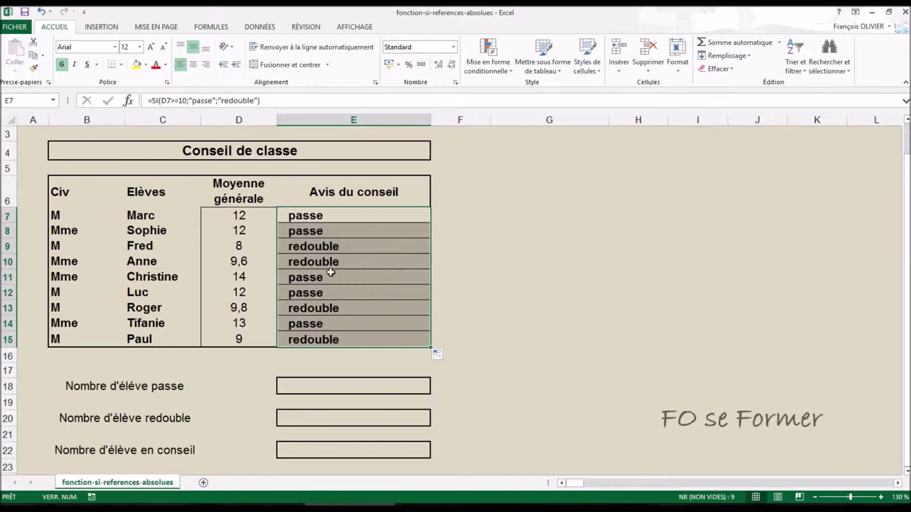
{"action": "left_click", "coordinate": [441, 353]}
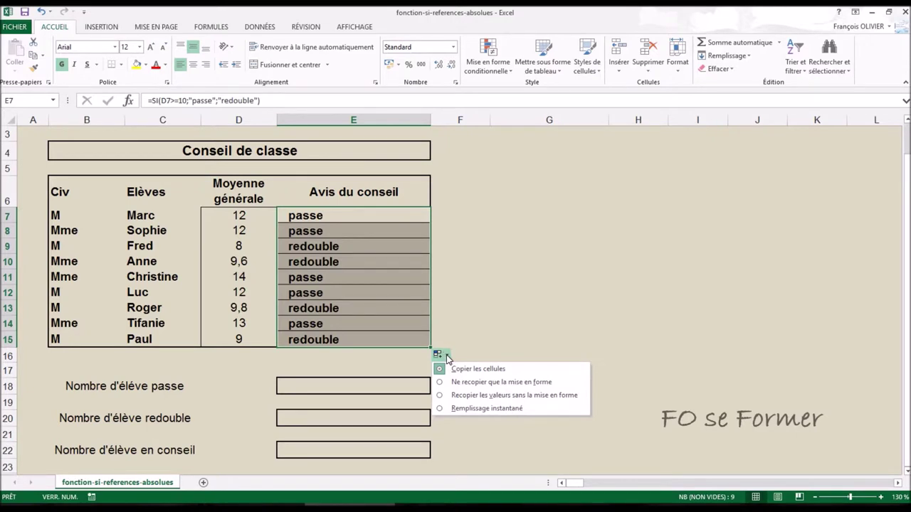
{"action": "left_click", "coordinate": [527, 396]}
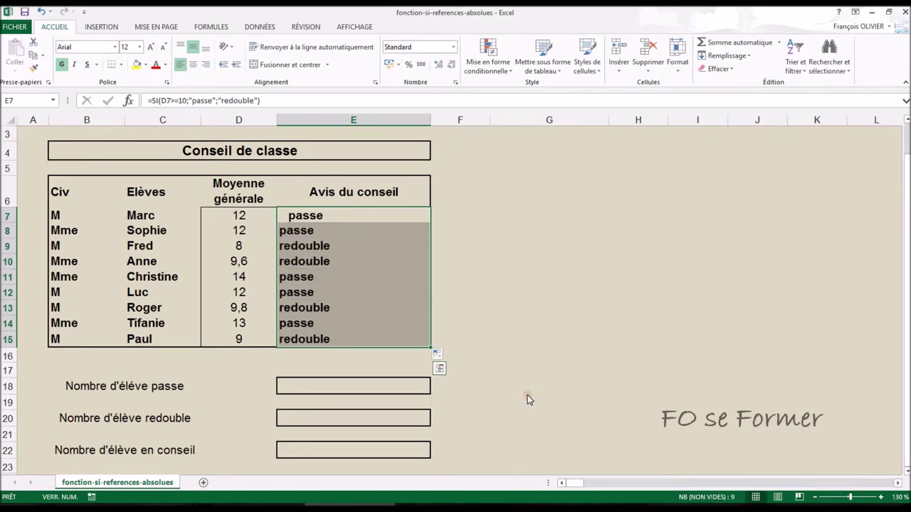
{"action": "left_click", "coordinate": [503, 260]}
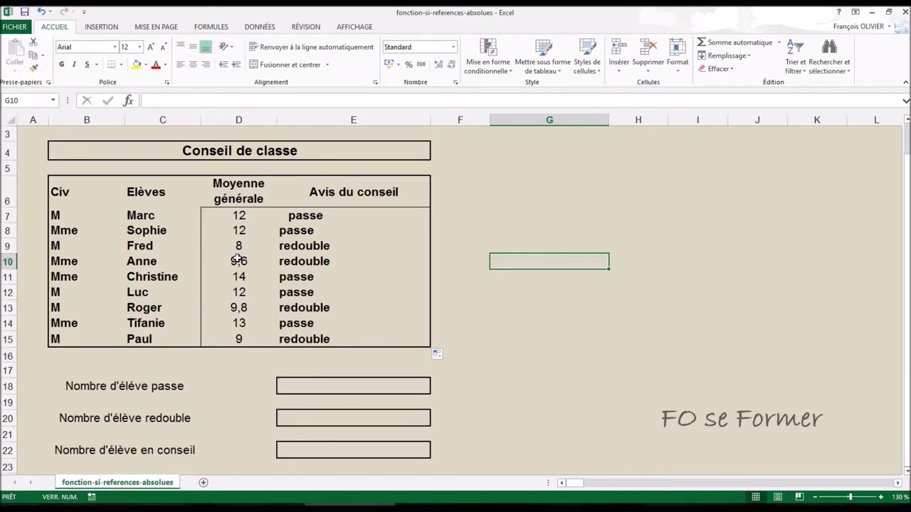
{"action": "left_click", "coordinate": [240, 230]}
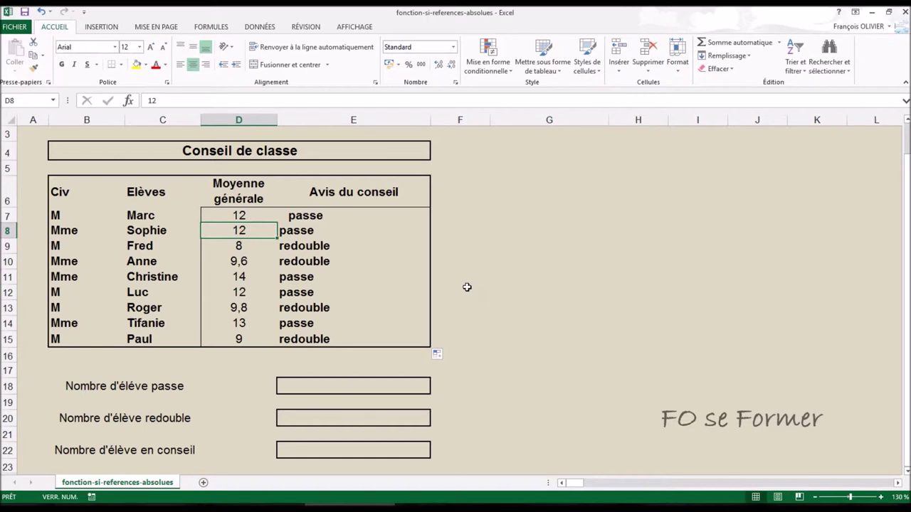
{"action": "type", "text": "9"}
{"action": "key", "text": "Return"}
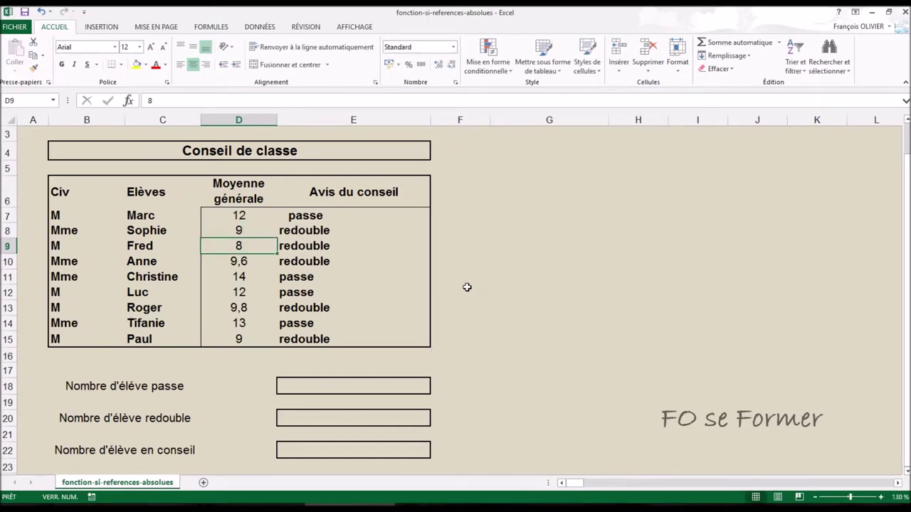
{"action": "key", "text": "Up"}
{"action": "type", "text": "10"}
{"action": "key", "text": "Return"}
{"action": "key", "text": "Up"}
{"action": "type", "text": "12"}
{"action": "key", "text": "Return"}
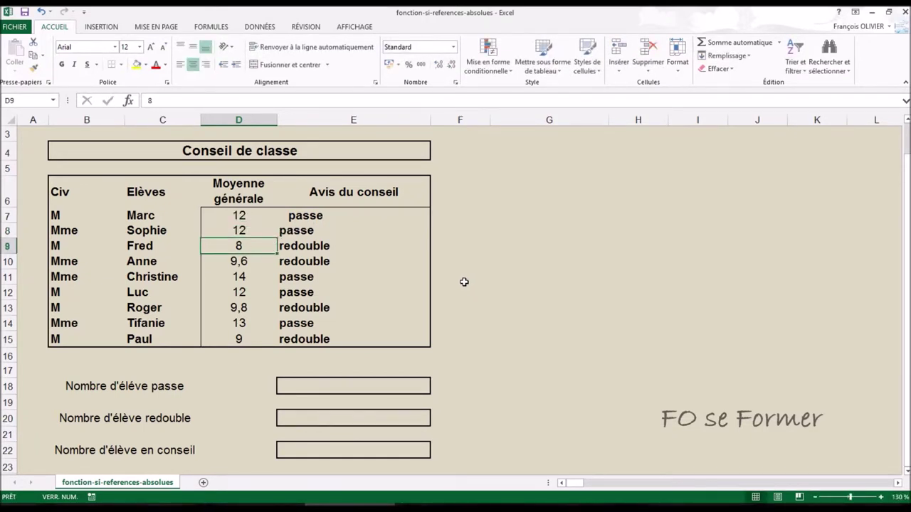
{"action": "left_click", "coordinate": [326, 216]}
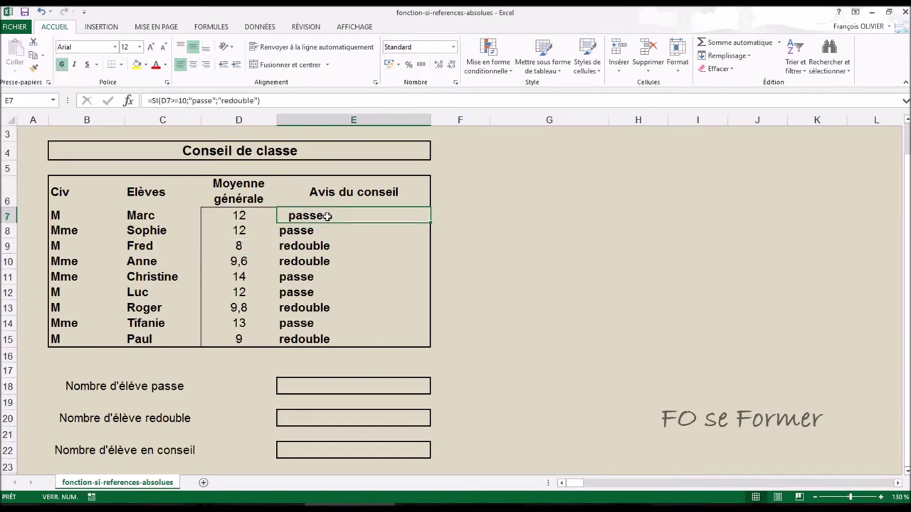
{"action": "double_click", "coordinate": [327, 215]}
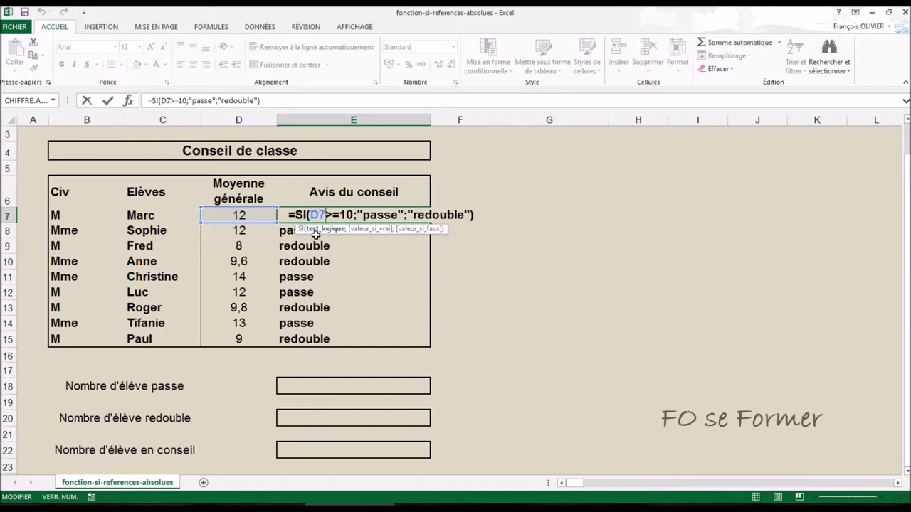
{"action": "left_click", "coordinate": [128, 100]}
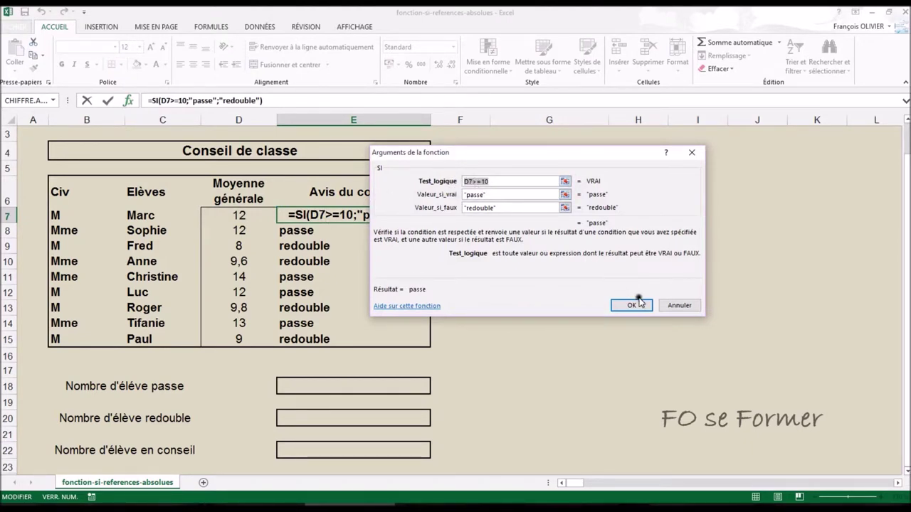
{"action": "left_click", "coordinate": [673, 305]}
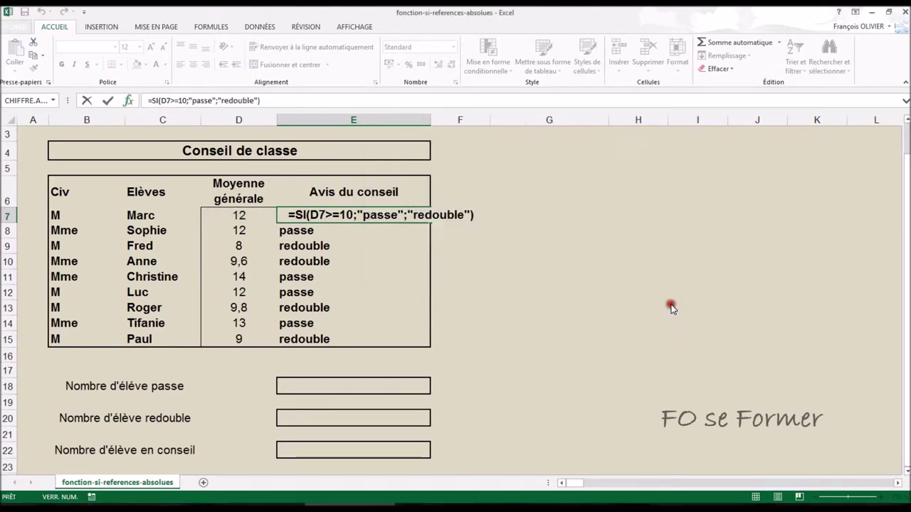
{"action": "double_click", "coordinate": [318, 220]}
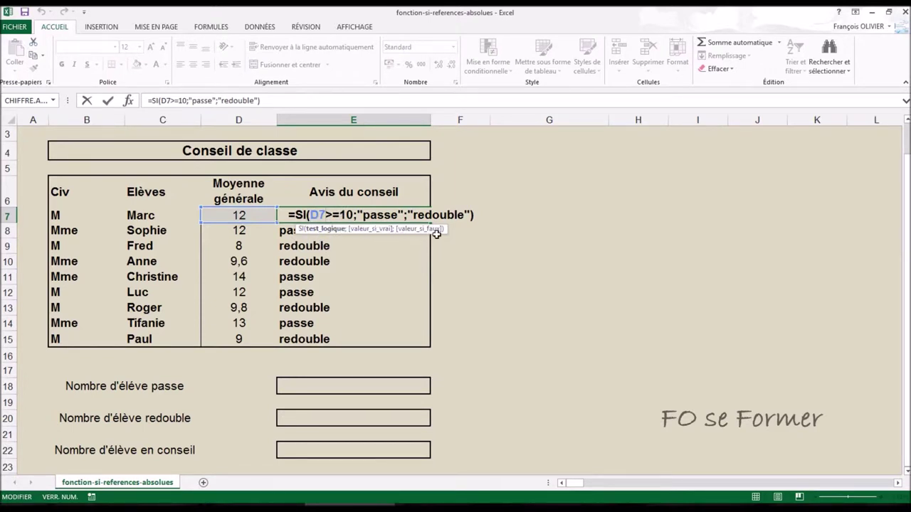
{"action": "left_click", "coordinate": [324, 230]}
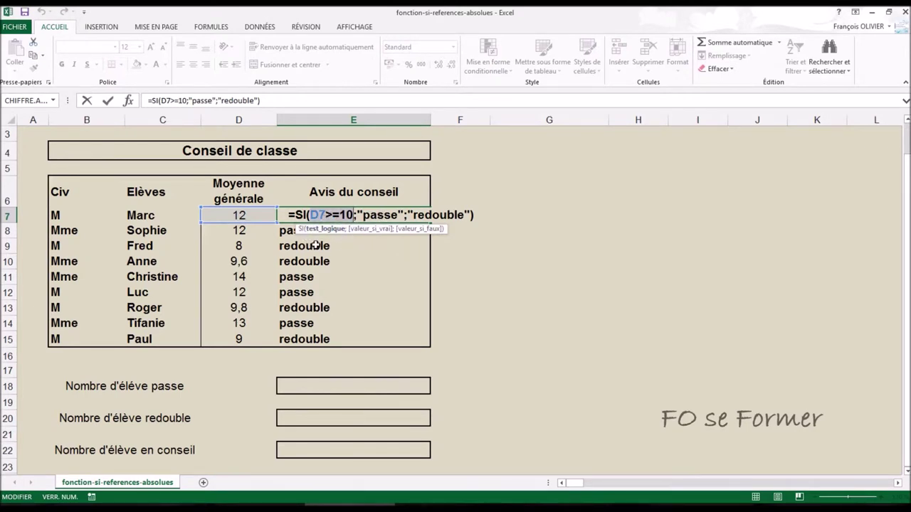
{"action": "left_click", "coordinate": [379, 216]}
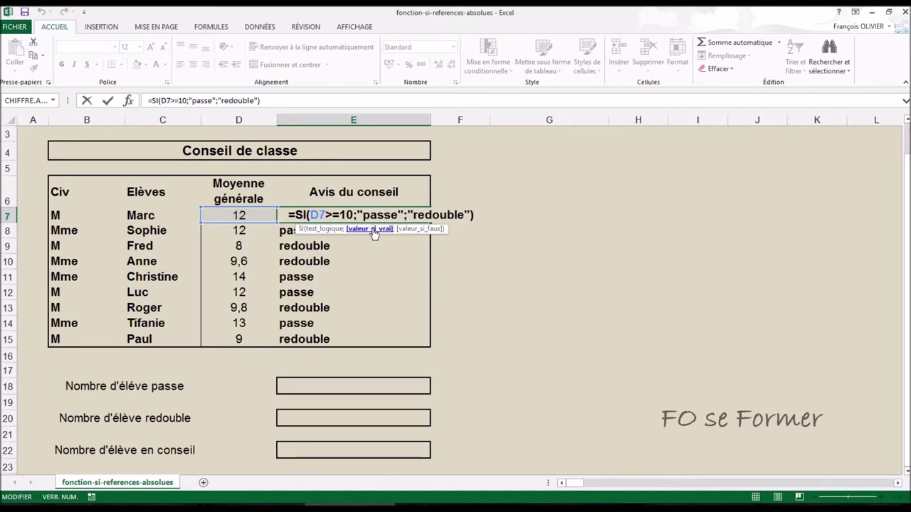
{"action": "left_click", "coordinate": [370, 229]}
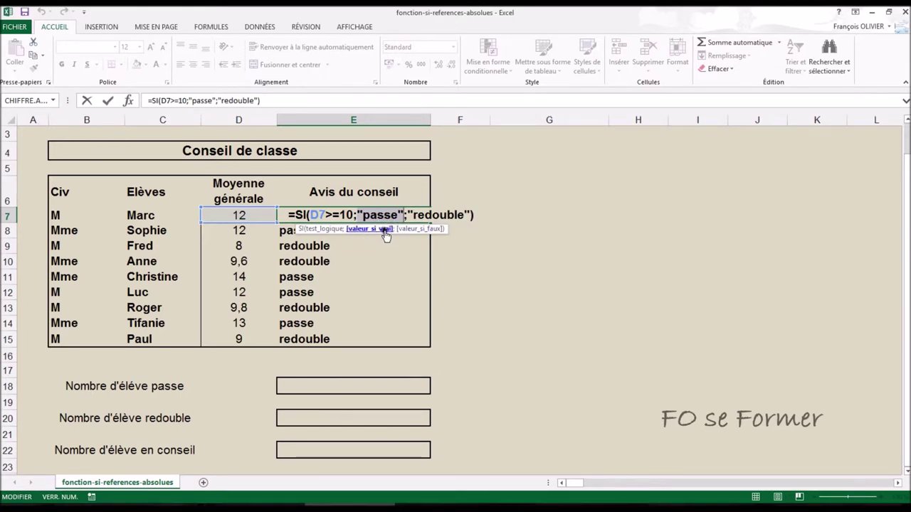
{"action": "left_click", "coordinate": [424, 232]}
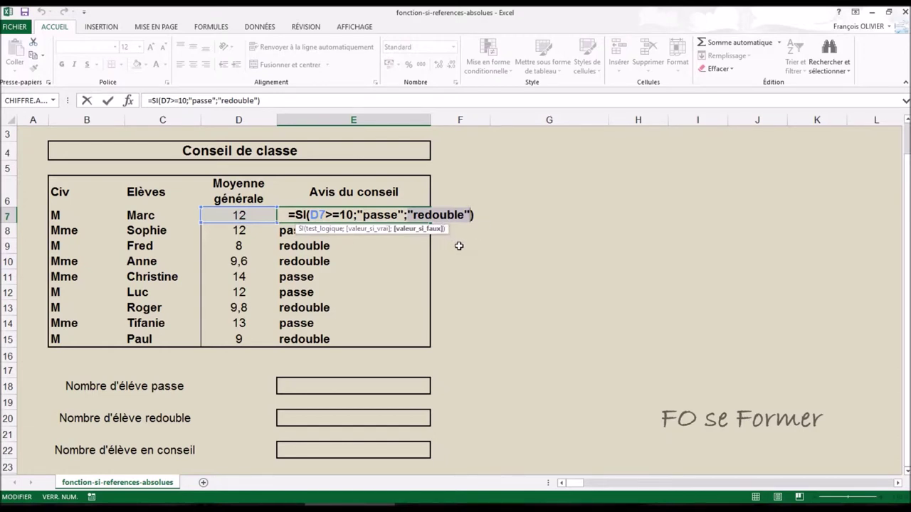
{"action": "key", "text": "ctrl+Return"}
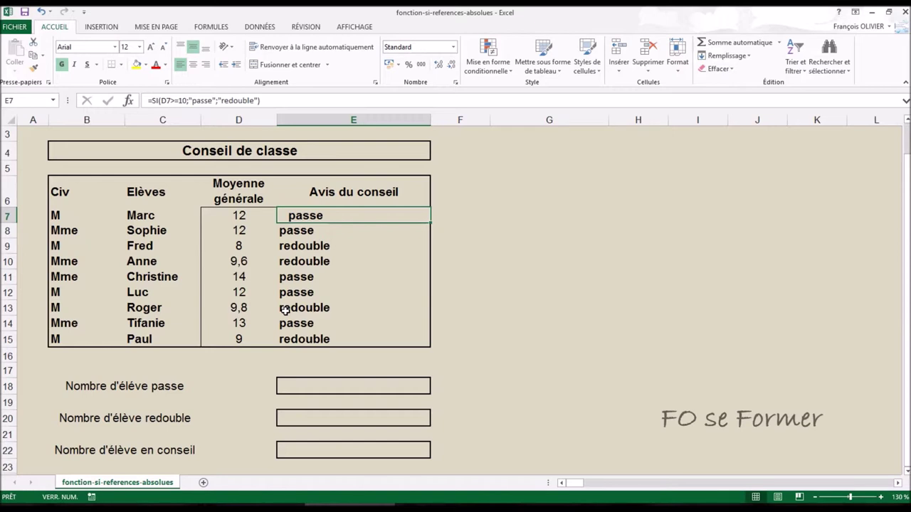
- Clear the verdicts in E7:E15 and begin a new =si entry in E7
{"action": "left_click_drag", "start_coordinate": [335, 215], "coordinate": [339, 333]}
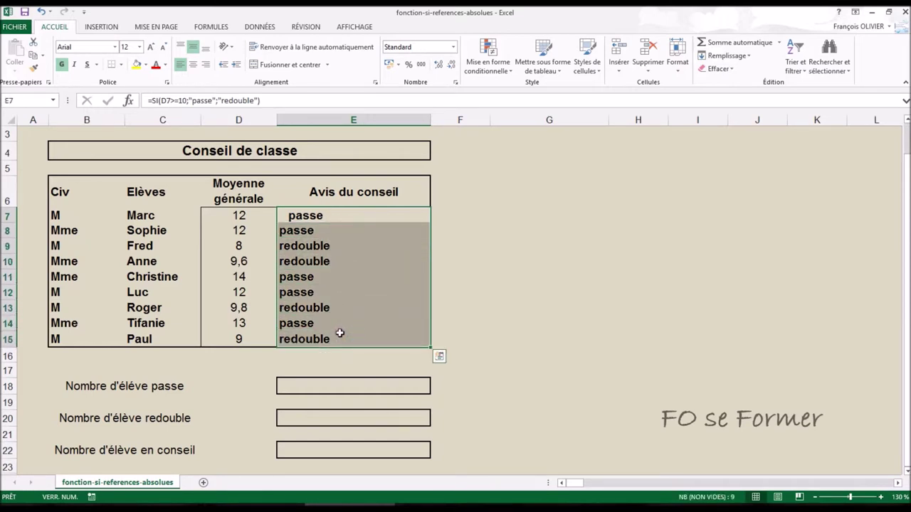
{"action": "key", "text": "Delete"}
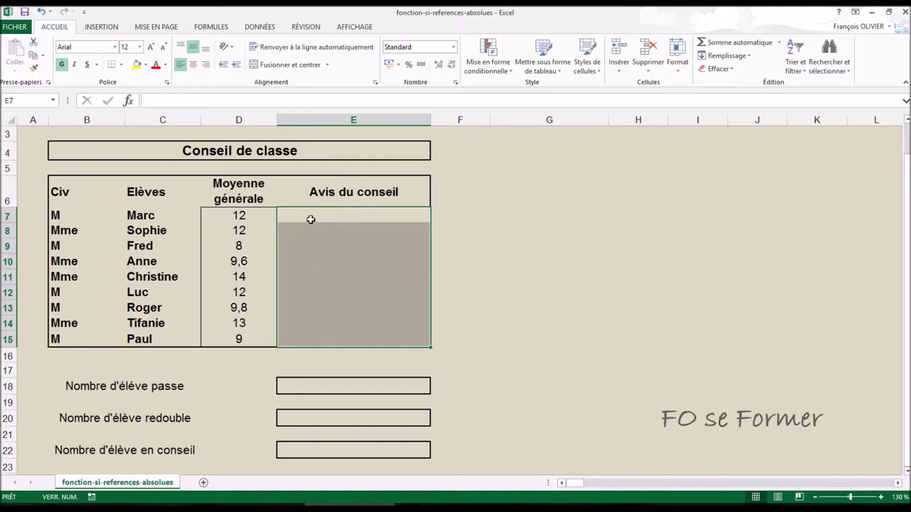
{"action": "left_click", "coordinate": [315, 217]}
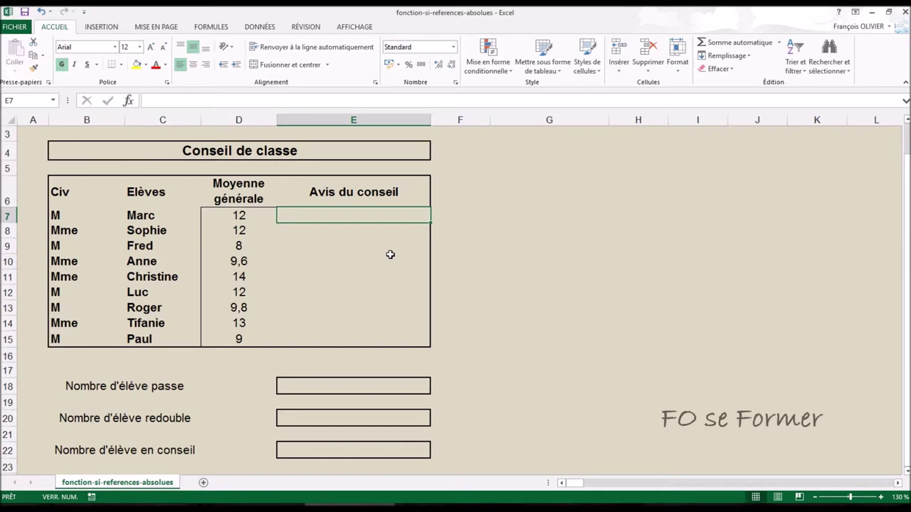
{"action": "type", "text": "=si"}
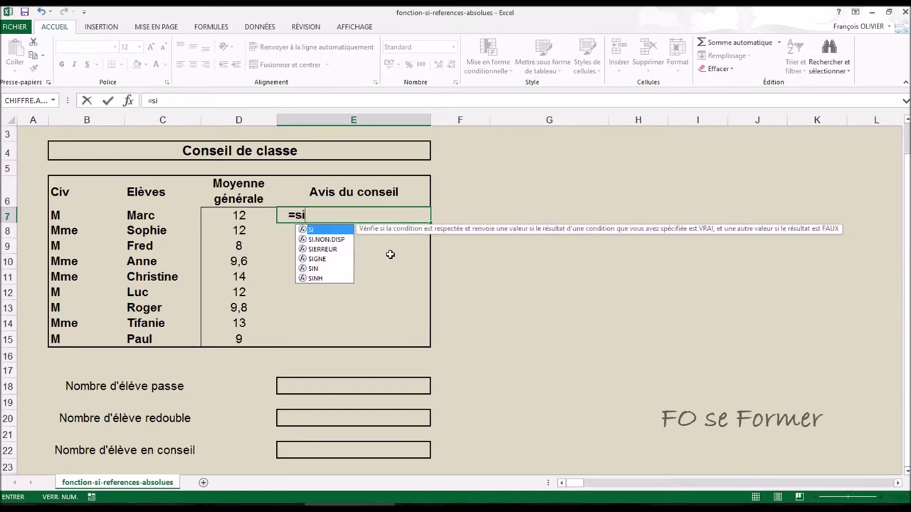
- Begin E7's formula as =SI(D7>=10;"passe"; with D7 picked by clicking
{"action": "double_click", "coordinate": [328, 232]}
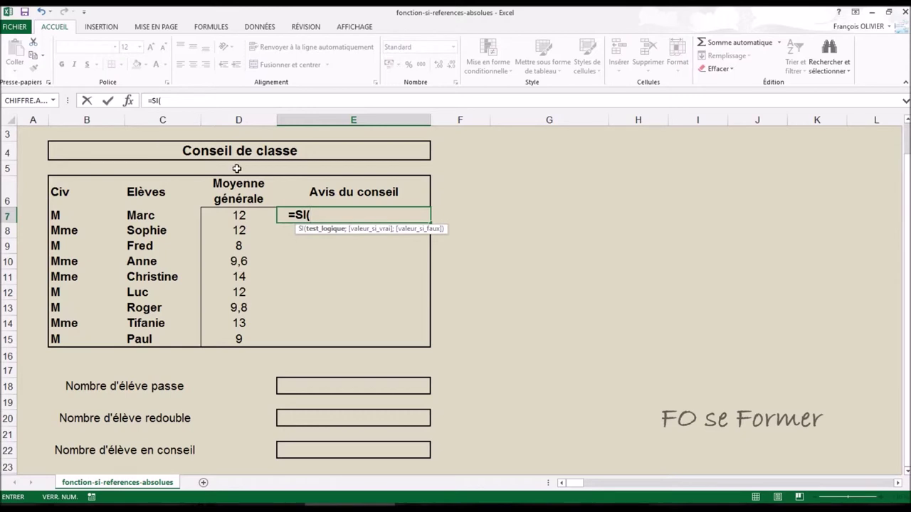
{"action": "left_click", "coordinate": [241, 214]}
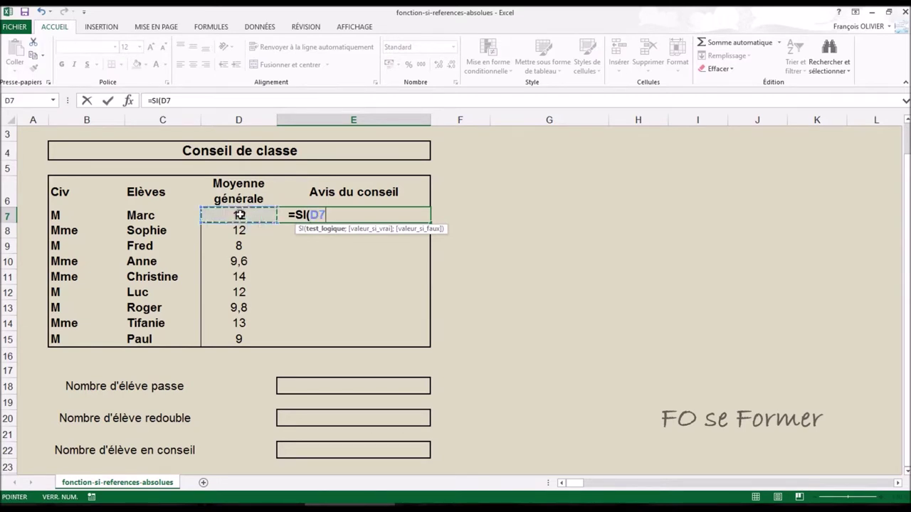
{"action": "type", "text": ">"}
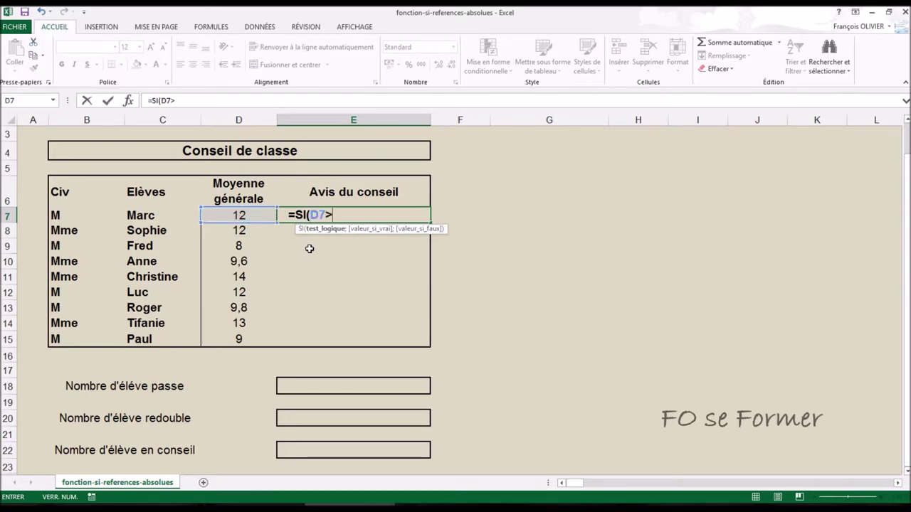
{"action": "type", "text": "=10"}
{"action": "type", "text": ";"}
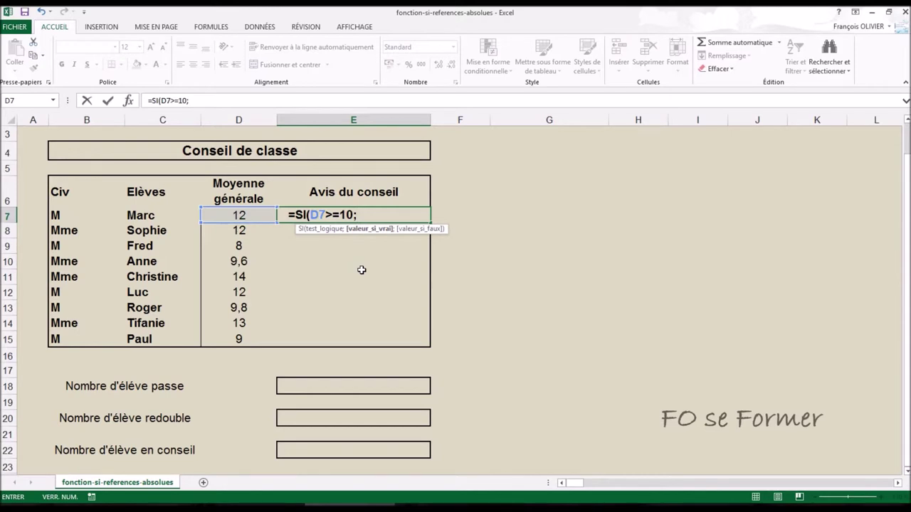
{"action": "type", "text": "\""}
{"action": "type", "text": "passe\""}
{"action": "type", "text": ";"}
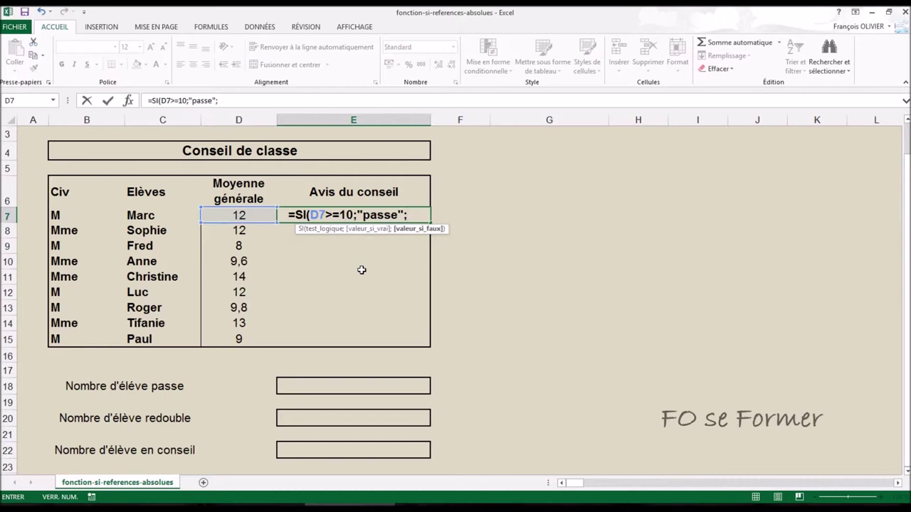
- Nest SI(D7>=9,5;"conseil de classe";"redouble"), close the parentheses and commit the formula
{"action": "type", "text": "si"}
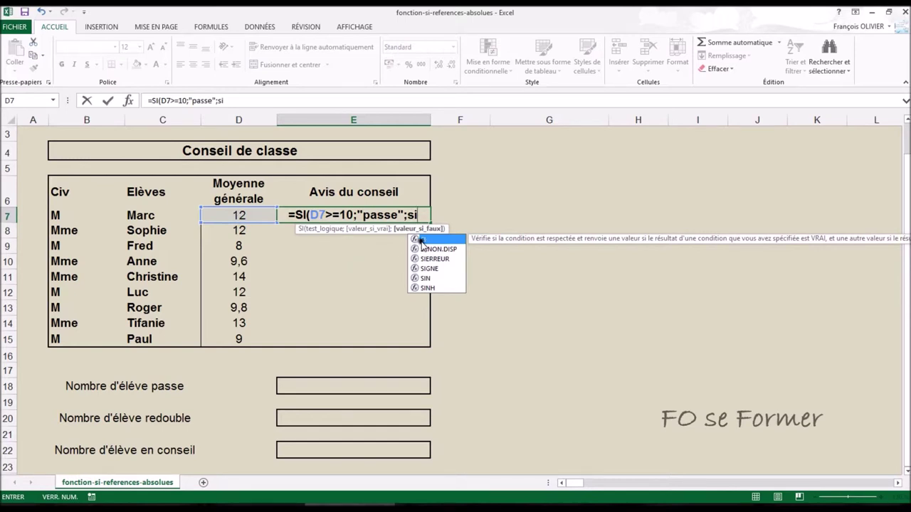
{"action": "double_click", "coordinate": [431, 242]}
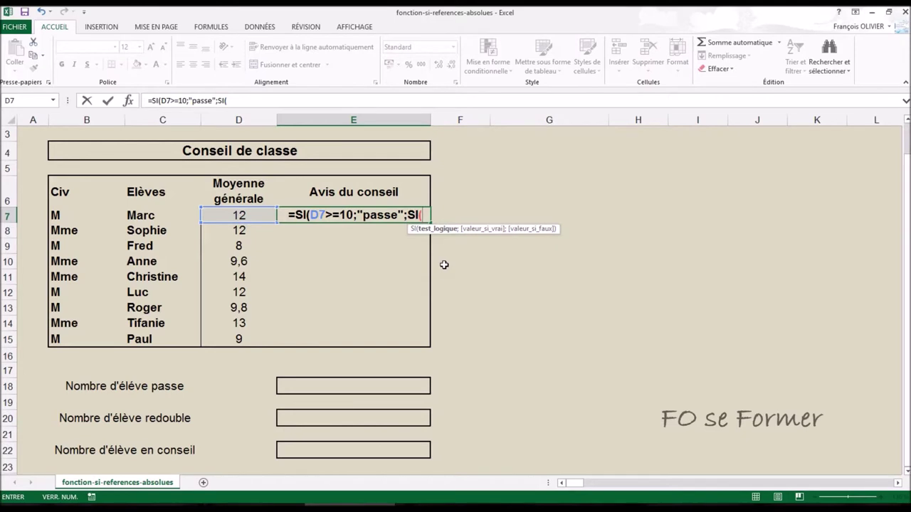
{"action": "left_click", "coordinate": [231, 211]}
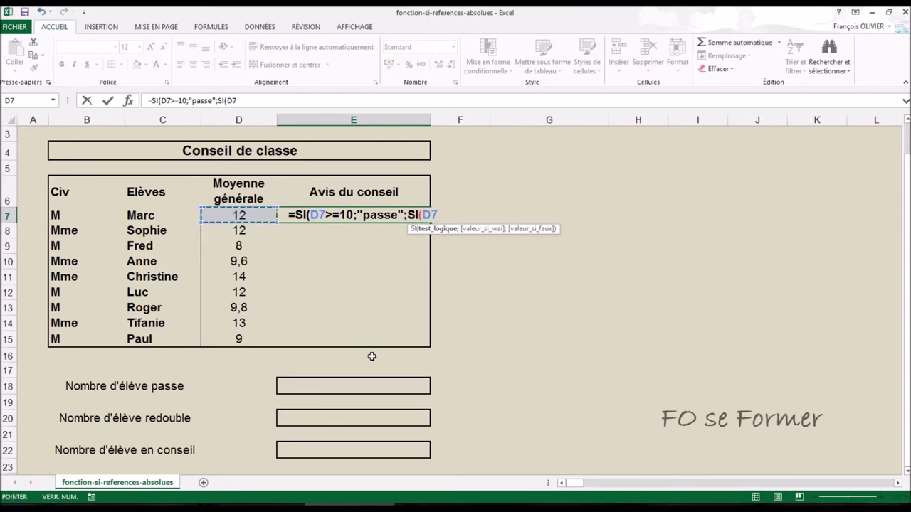
{"action": "type", "text": ">"}
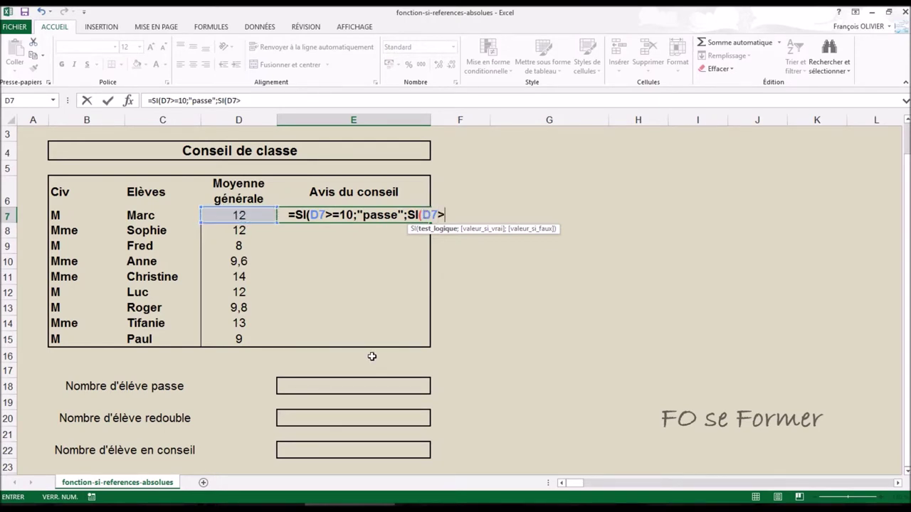
{"action": "type", "text": "=9,5"}
{"action": "type", "text": ";"}
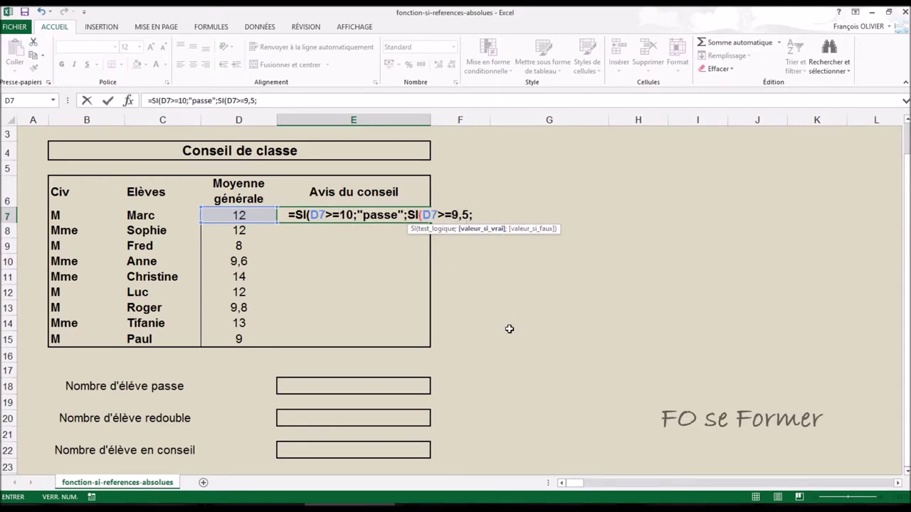
{"action": "type", "text": "\""}
{"action": "type", "text": "conseil de classe"}
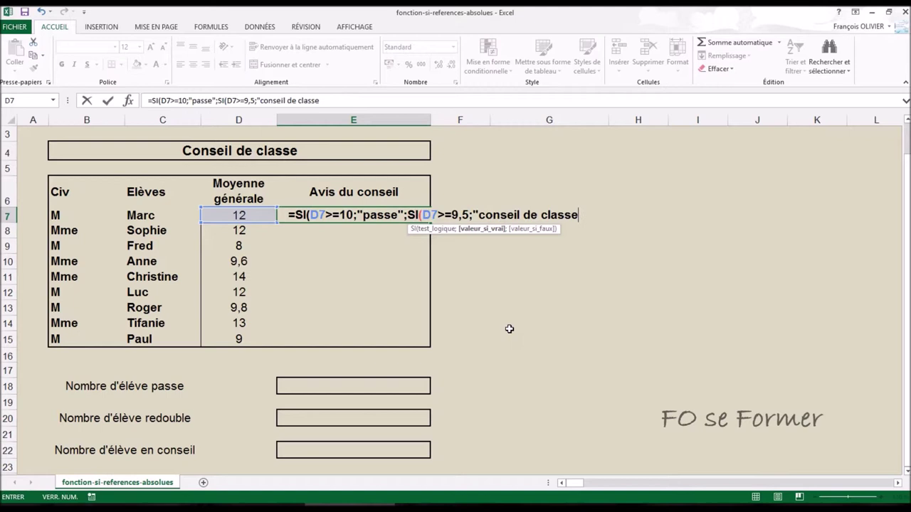
{"action": "type", "text": "\""}
{"action": "type", "text": ";\""}
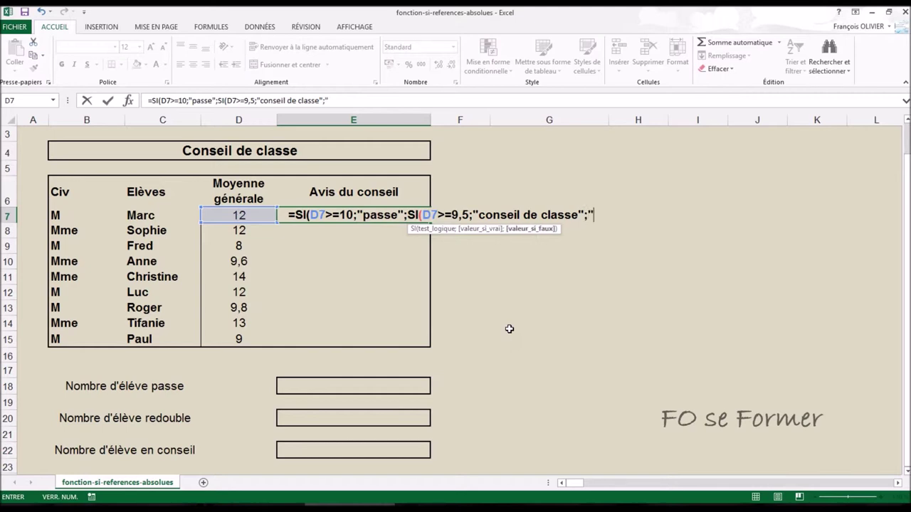
{"action": "type", "text": "redouble\""}
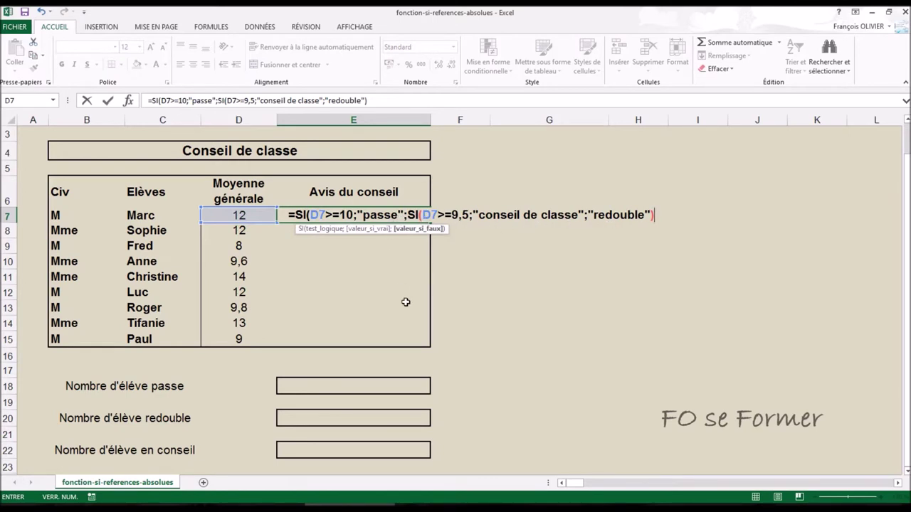
{"action": "type", "text": ")"}
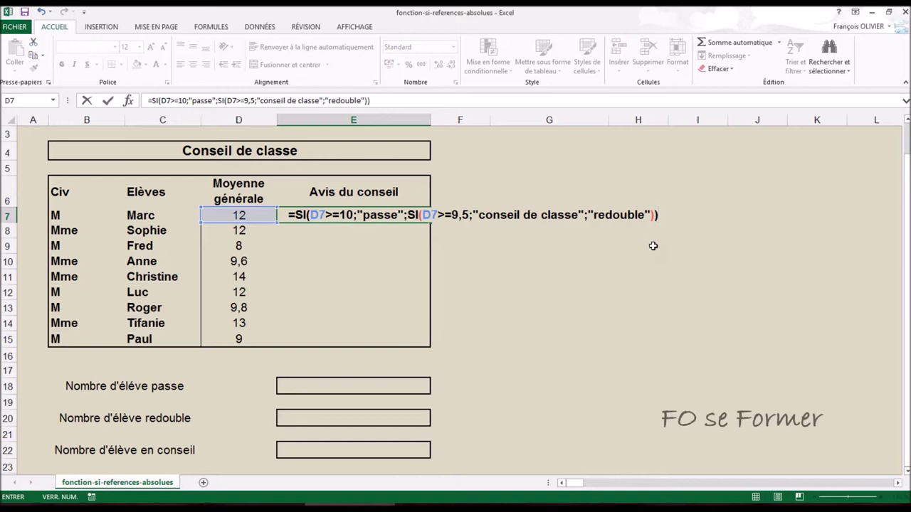
{"action": "key", "text": "Return"}
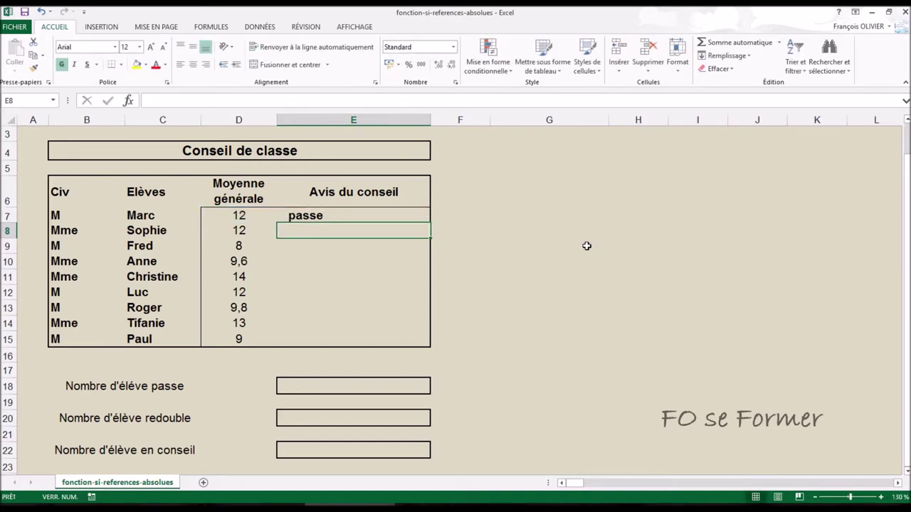
- Fill the nested formula from E7 to E15 without formatting, then reopen E7's formula to review it
{"action": "left_click", "coordinate": [424, 215]}
{"action": "double_click", "coordinate": [430, 221]}
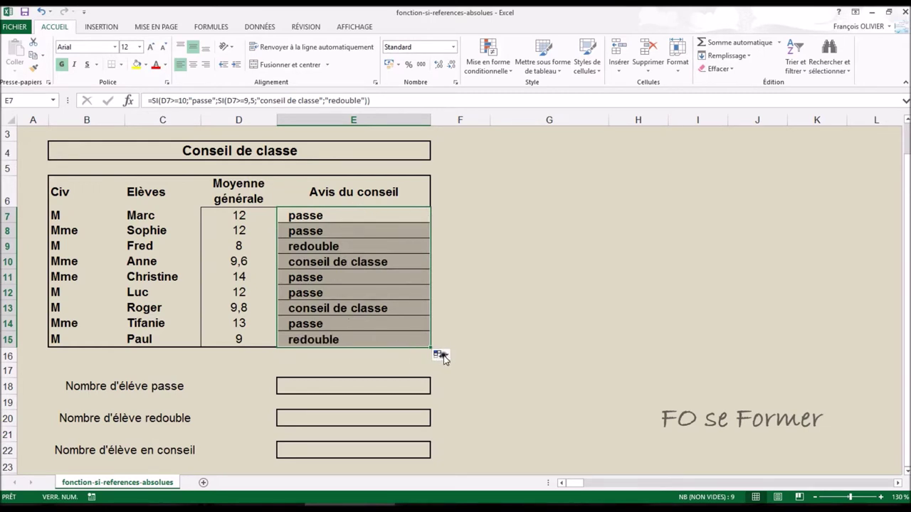
{"action": "left_click", "coordinate": [443, 355]}
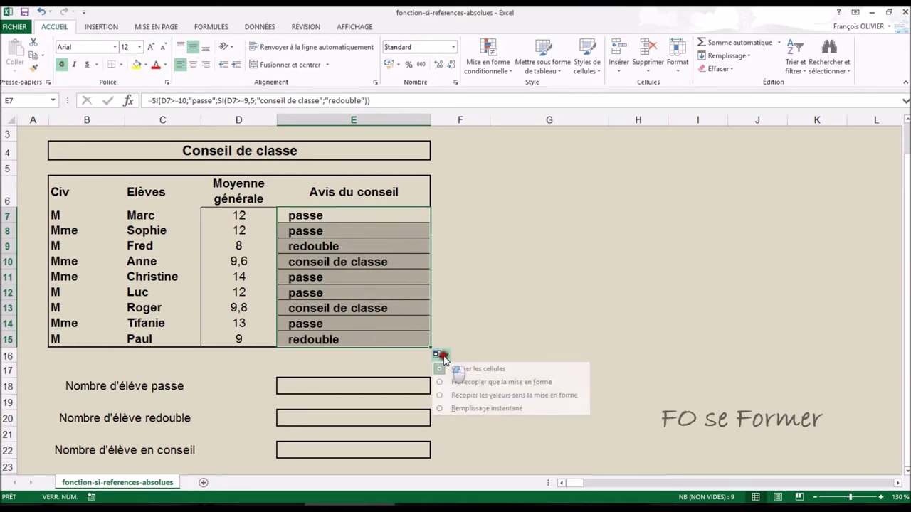
{"action": "left_click", "coordinate": [476, 395]}
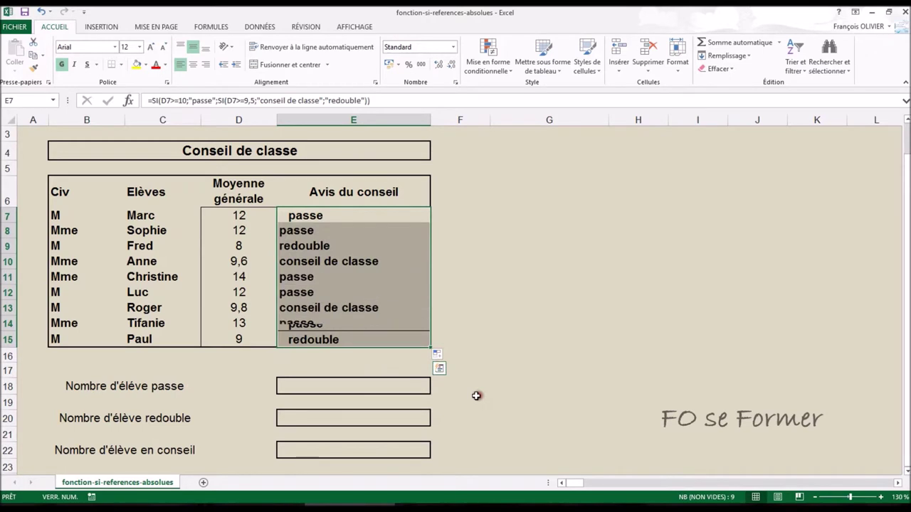
{"action": "left_click", "coordinate": [491, 327]}
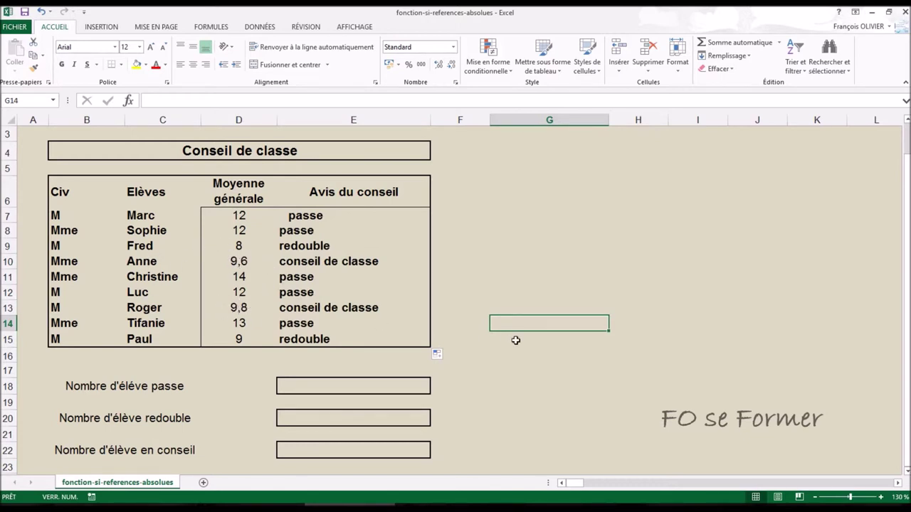
{"action": "double_click", "coordinate": [315, 217]}
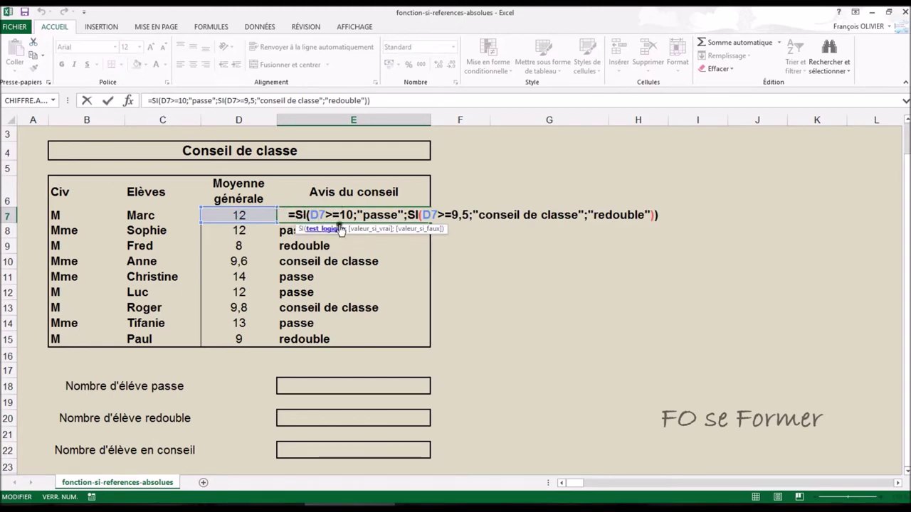
{"action": "left_click", "coordinate": [384, 215]}
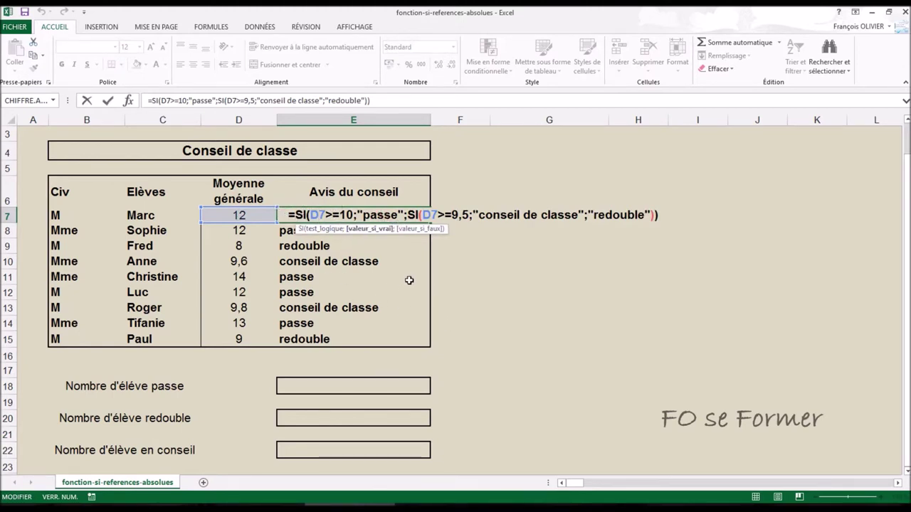
{"action": "left_click", "coordinate": [419, 215]}
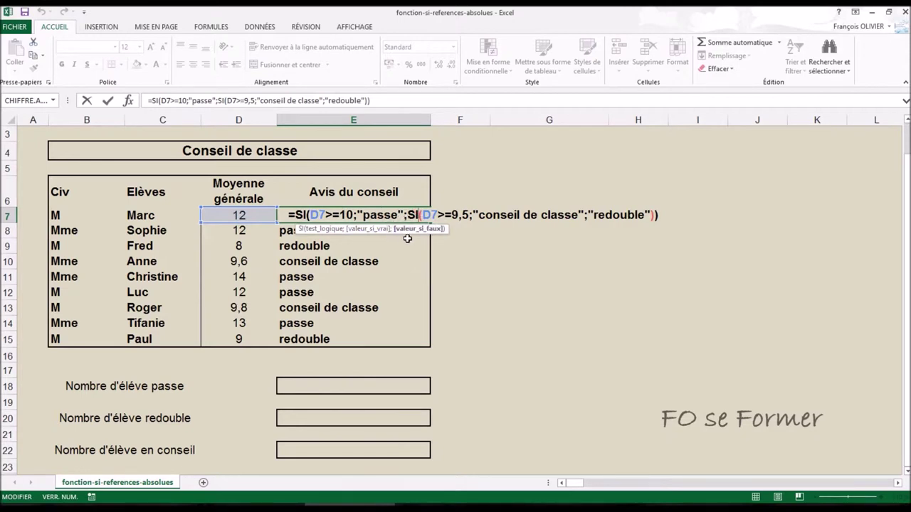
{"action": "left_click", "coordinate": [452, 215]}
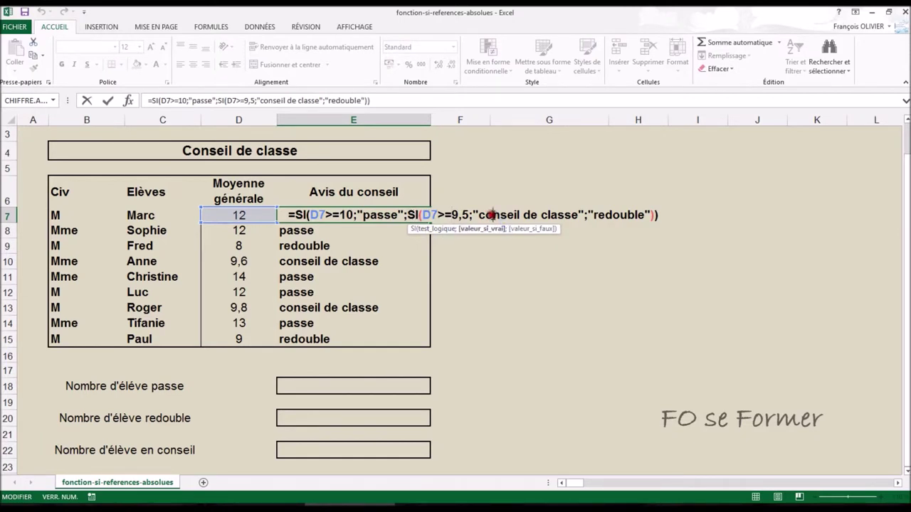
{"action": "left_click", "coordinate": [611, 215]}
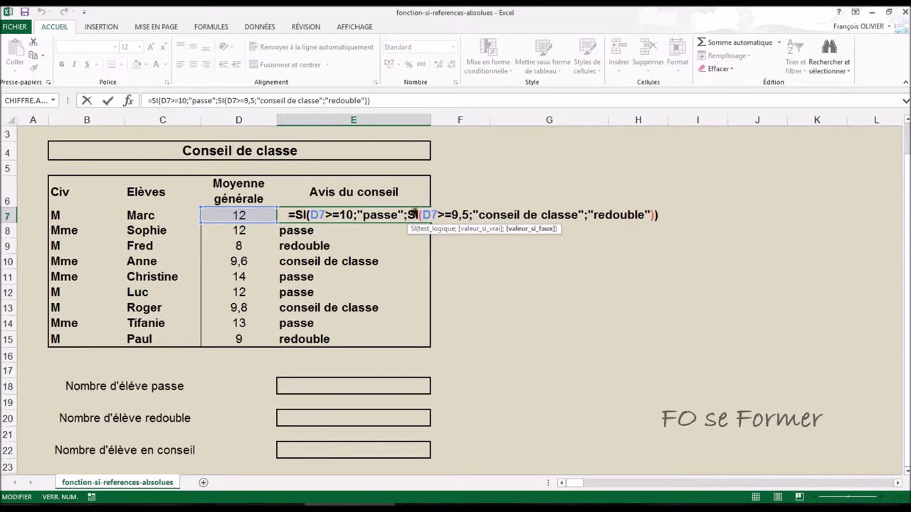
{"action": "left_click", "coordinate": [361, 215]}
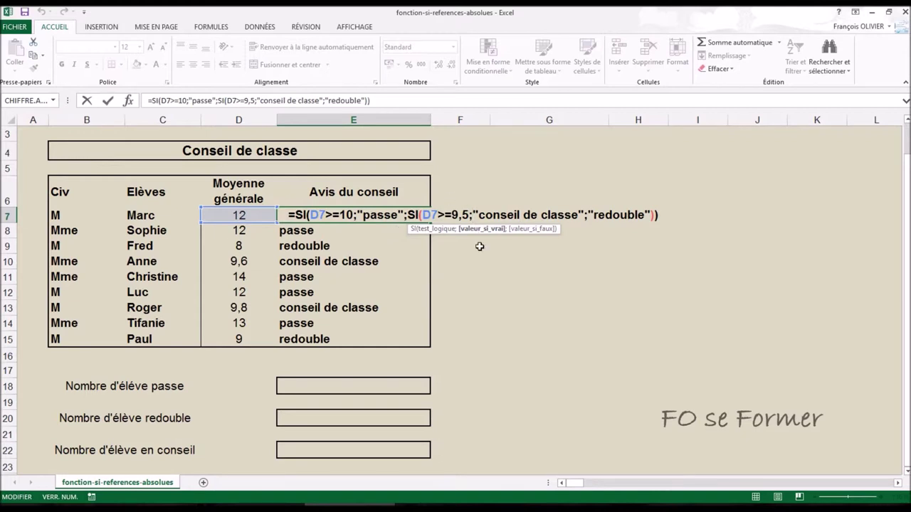
{"action": "key", "text": "Return"}
{"action": "left_click", "coordinate": [522, 267]}
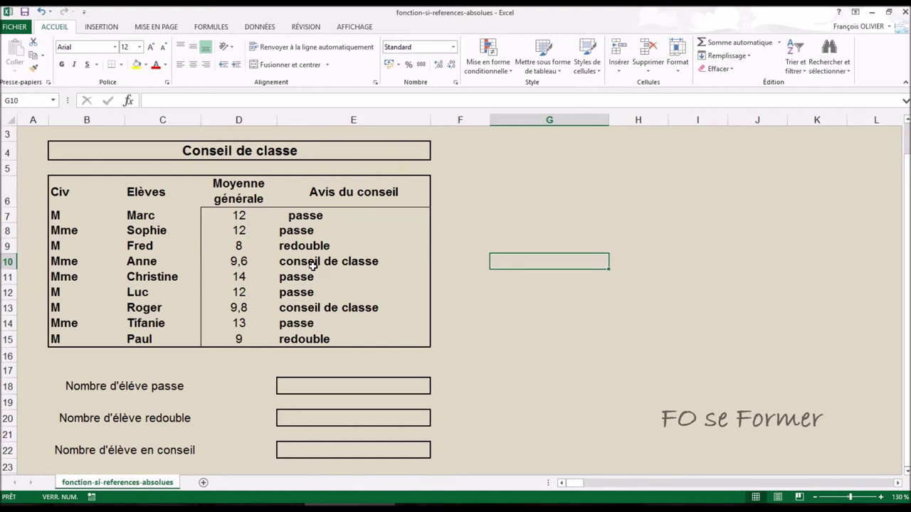
{"action": "left_click", "coordinate": [525, 215]}
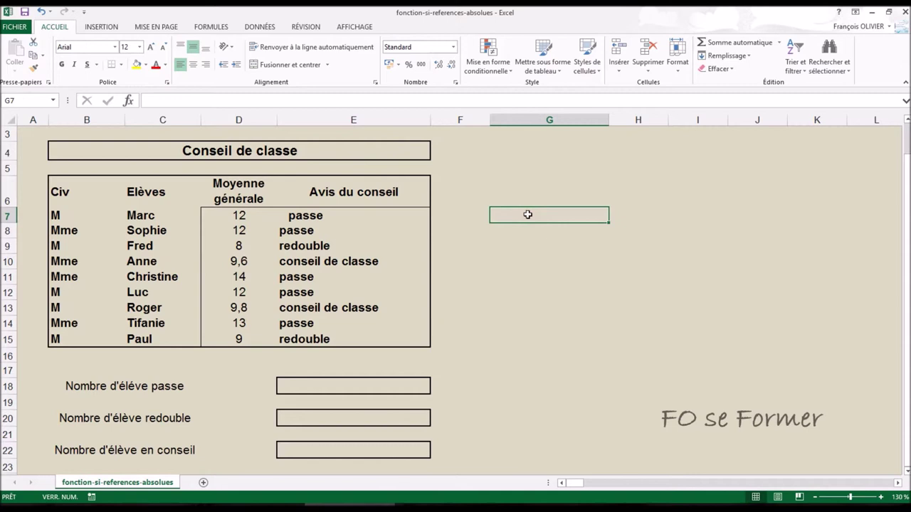
- Enter passe 10, conseil de classe 9,5 and redouble into G7:H9
{"action": "type", "text": "passe"}
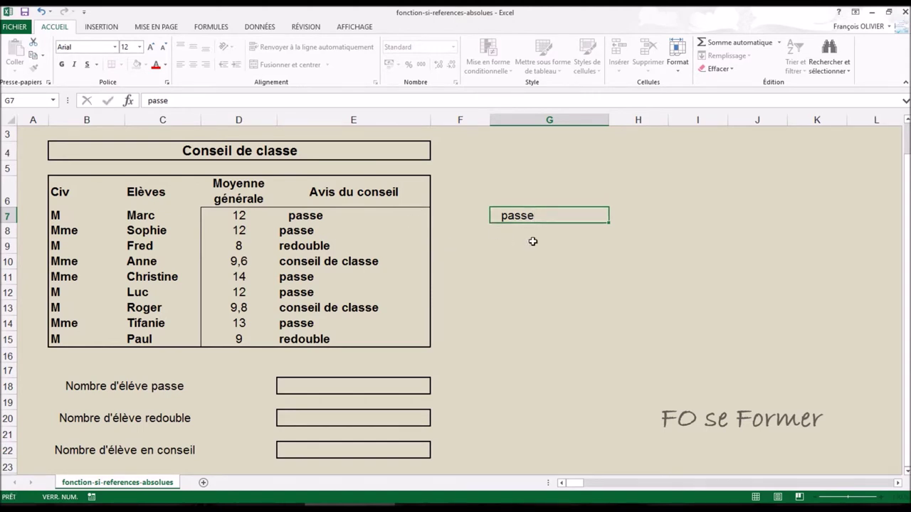
{"action": "key", "text": "Tab"}
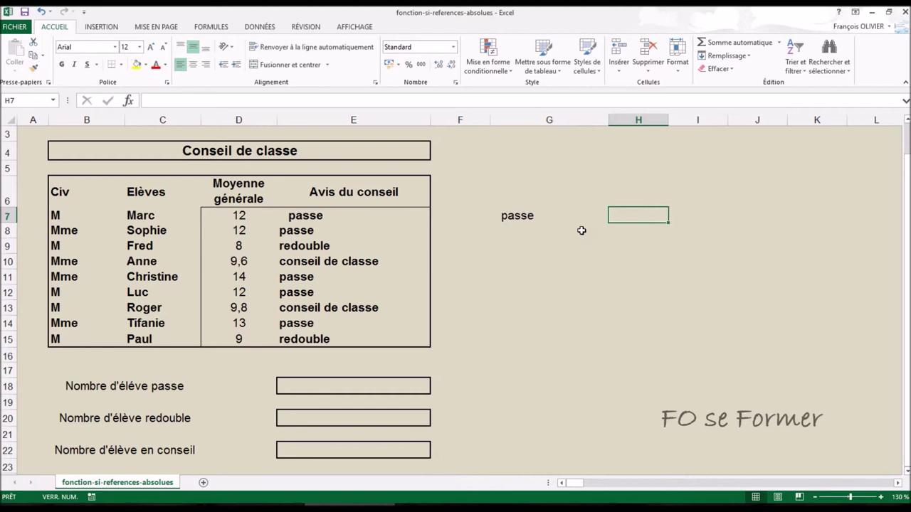
{"action": "type", "text": "10"}
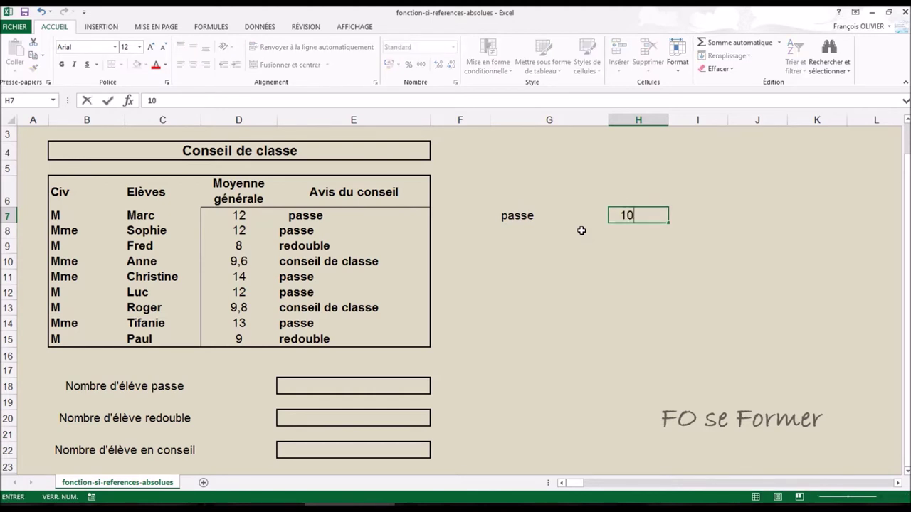
{"action": "key", "text": "Return"}
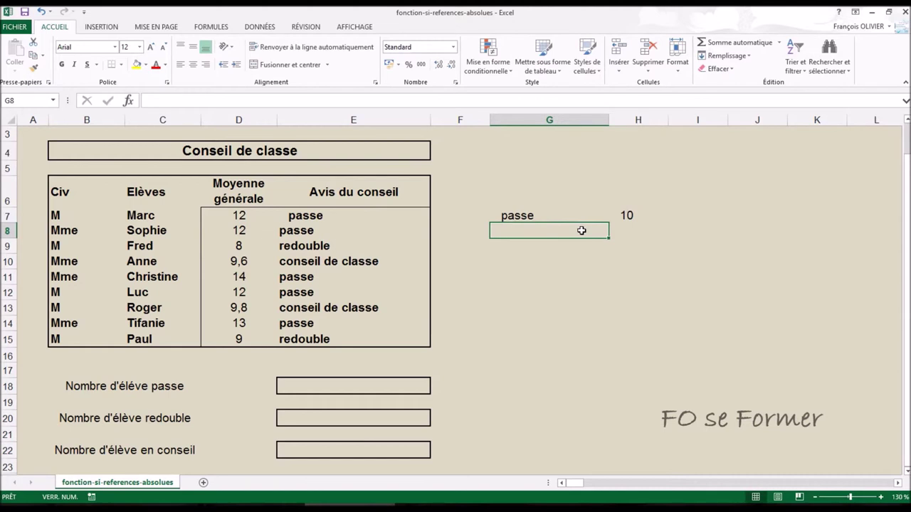
{"action": "type", "text": "conseil de c"}
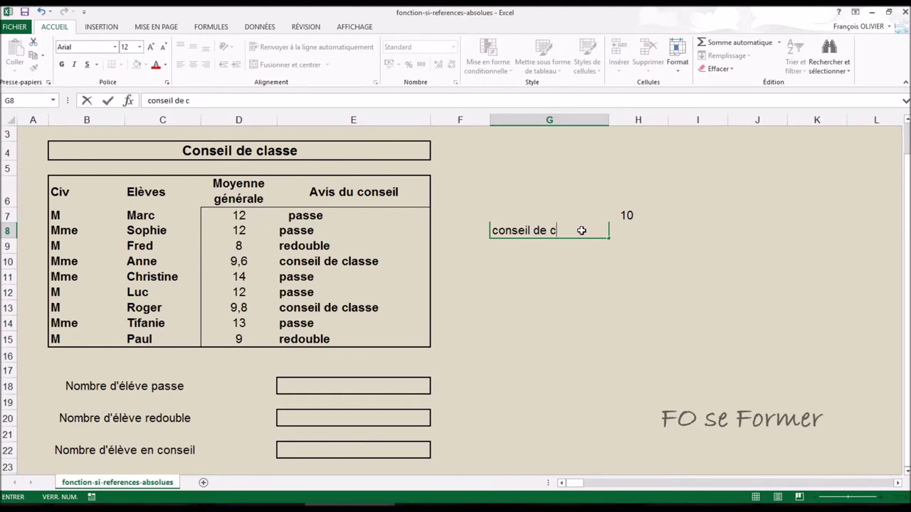
{"action": "type", "text": "lasse"}
{"action": "key", "text": "Tab"}
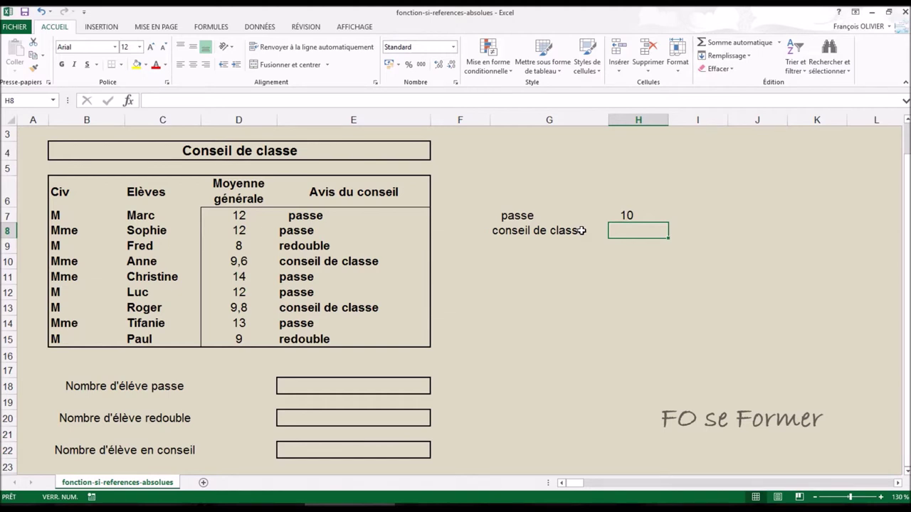
{"action": "type", "text": "9,5"}
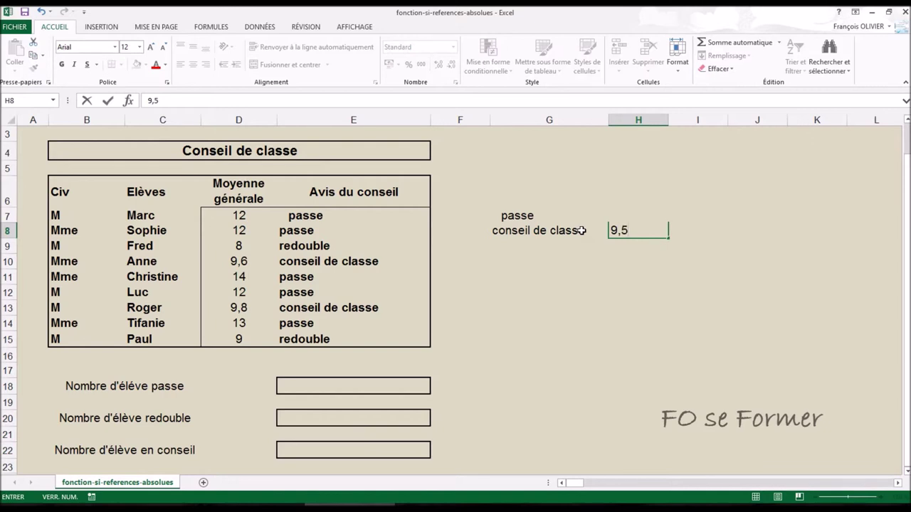
{"action": "key", "text": "Return"}
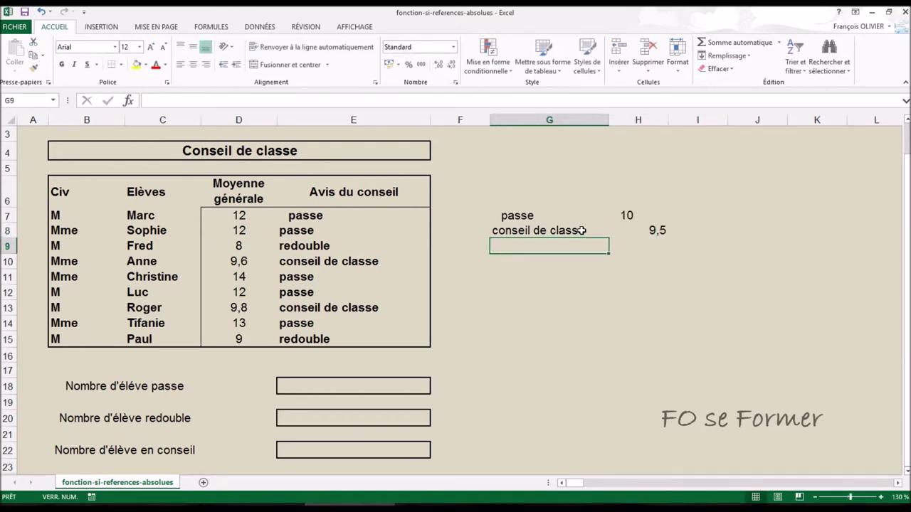
{"action": "type", "text": "redouble"}
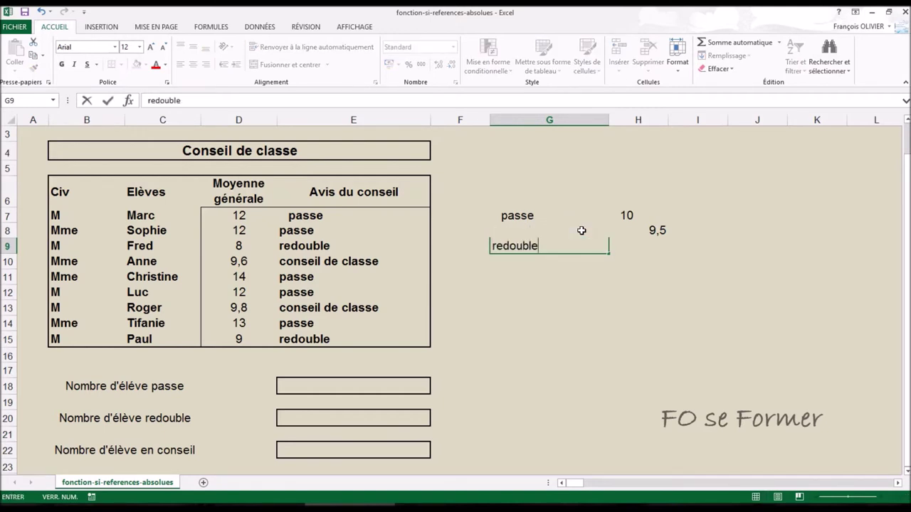
{"action": "key", "text": "Tab"}
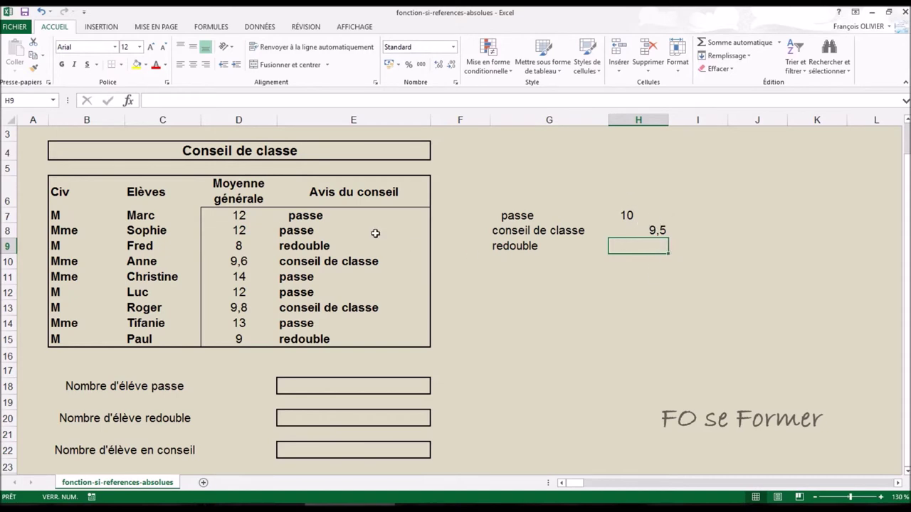
{"action": "left_click_drag", "start_coordinate": [304, 231], "coordinate": [316, 335]}
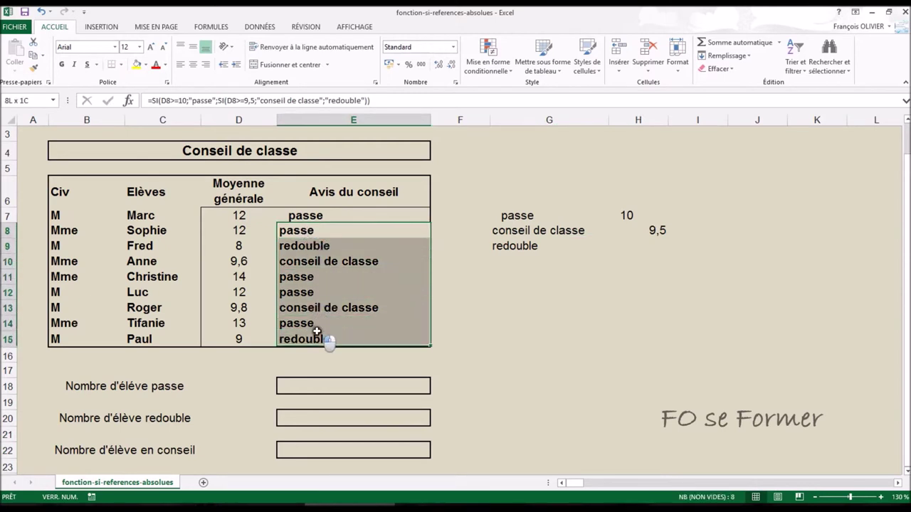
- Clear the advice results in E8:E15, leaving Marc's formula in E7 unchanged
{"action": "key", "text": "F2"}
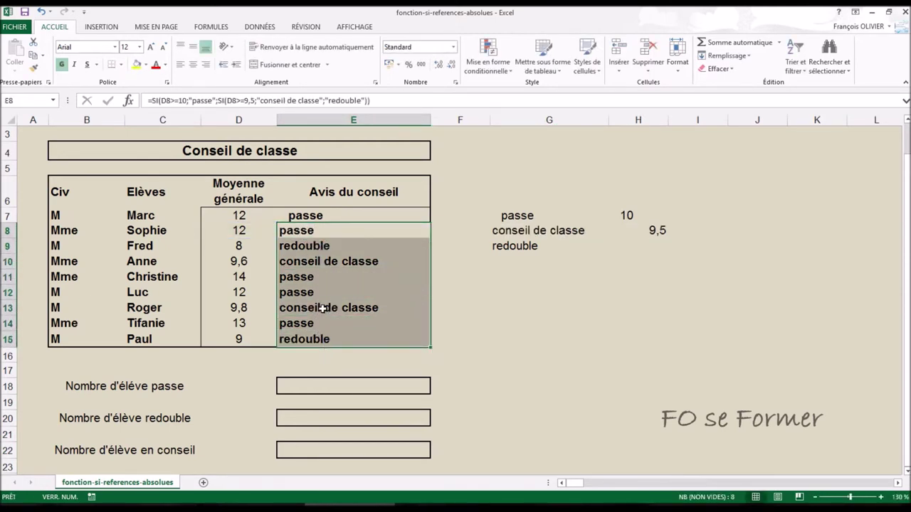
{"action": "key", "text": "Delete"}
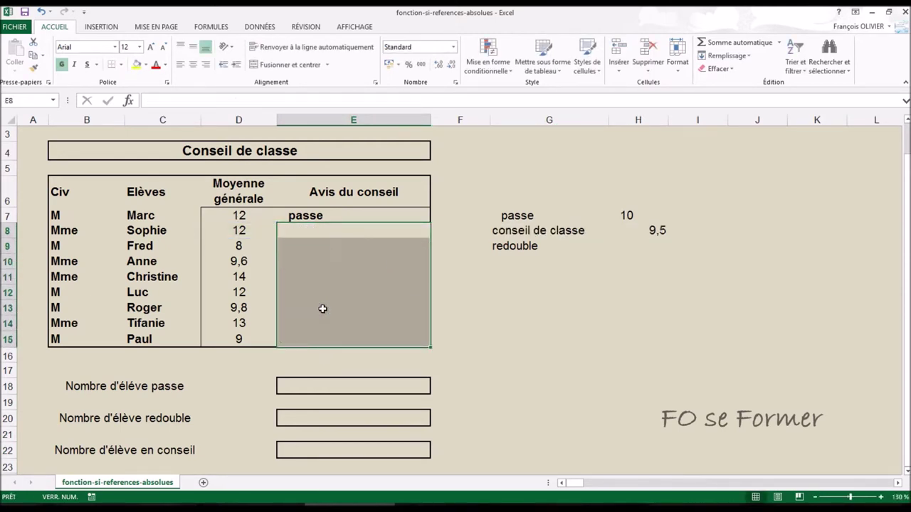
{"action": "left_click", "coordinate": [331, 214]}
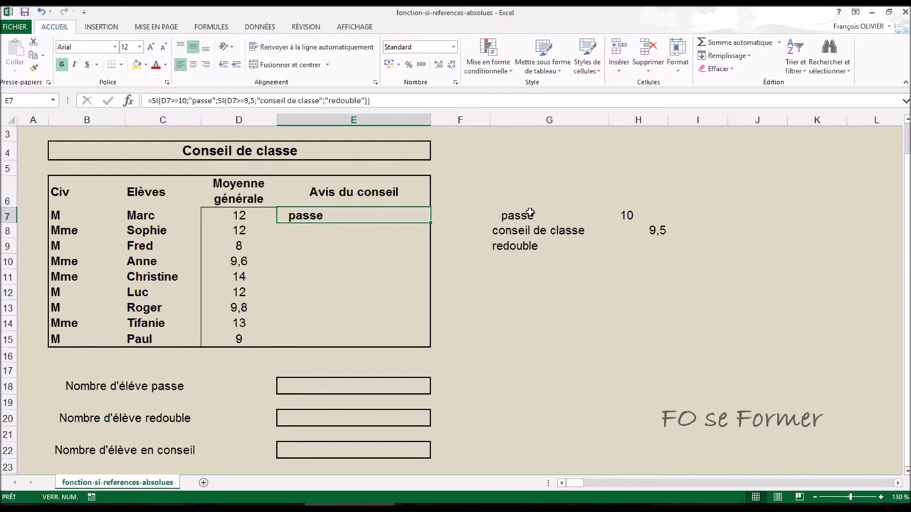
{"action": "double_click", "coordinate": [370, 217]}
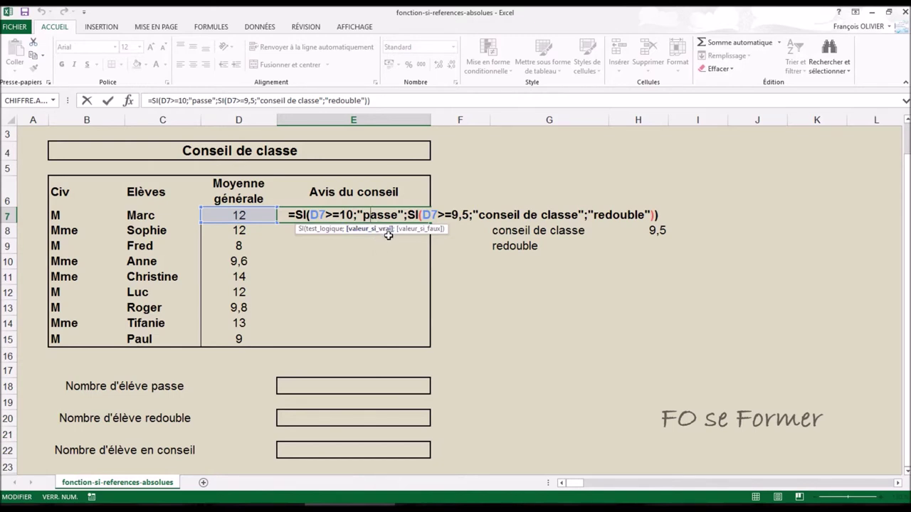
{"action": "key", "text": "Return"}
- Move the criteria table from G7:H9 up to G4:H6 and reset its alignment
{"action": "left_click_drag", "start_coordinate": [526, 217], "coordinate": [618, 247]}
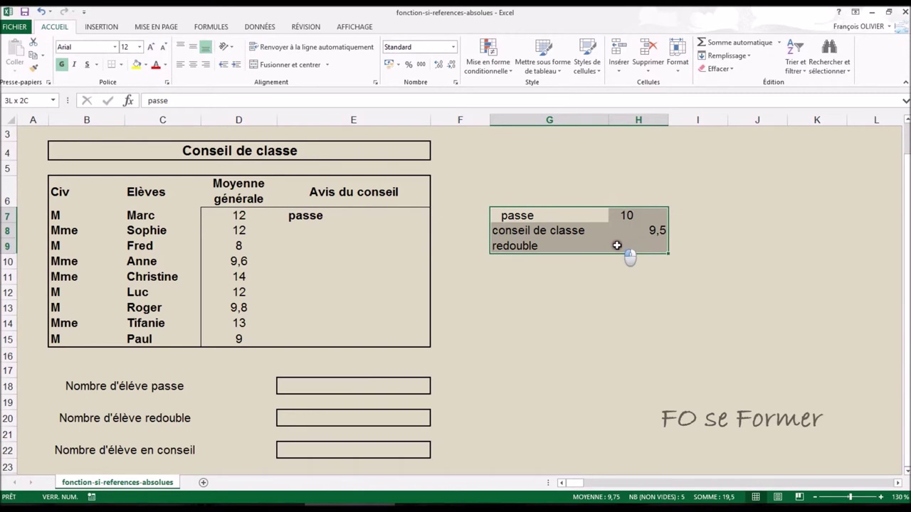
{"action": "left_click_drag", "start_coordinate": [605, 254], "coordinate": [595, 187]}
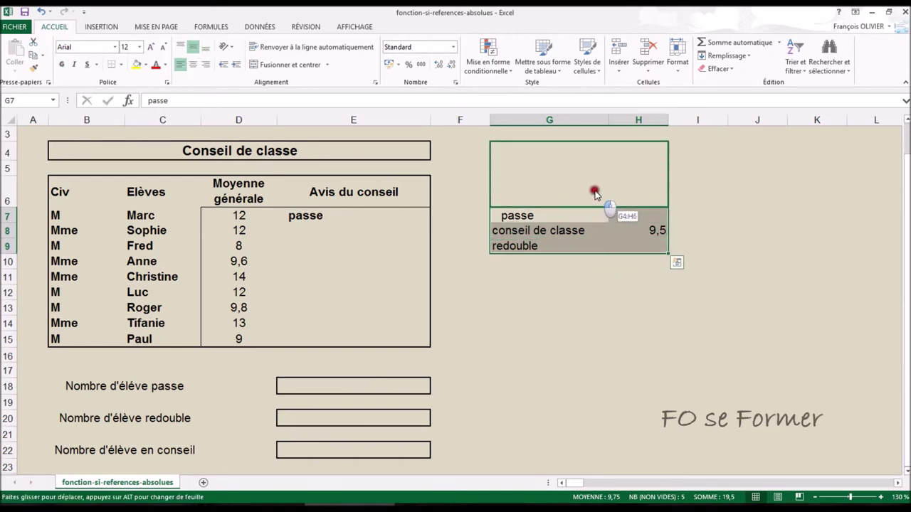
{"action": "left_click_drag", "start_coordinate": [595, 187], "coordinate": [595, 176]}
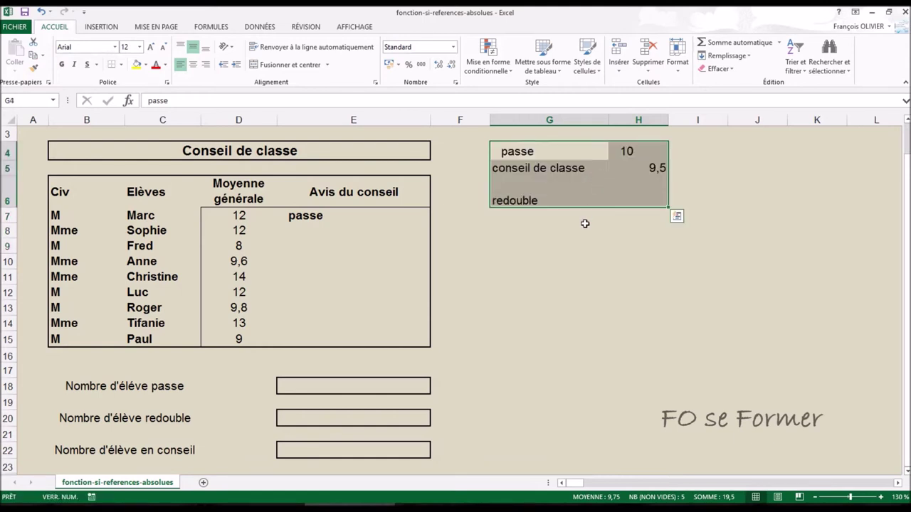
{"action": "left_click", "coordinate": [181, 65]}
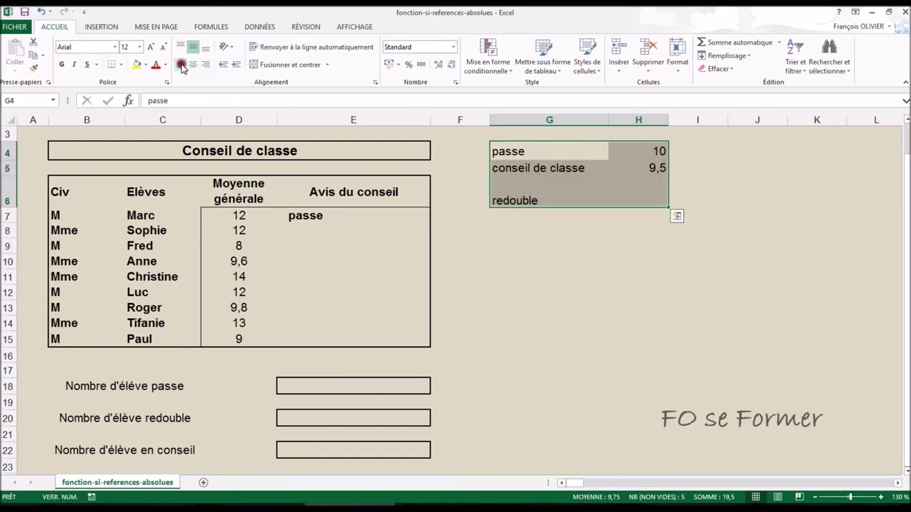
{"action": "left_click", "coordinate": [537, 230]}
- In E7's formula, replace the 10 threshold with H4 and "passe" with G4
{"action": "double_click", "coordinate": [320, 217]}
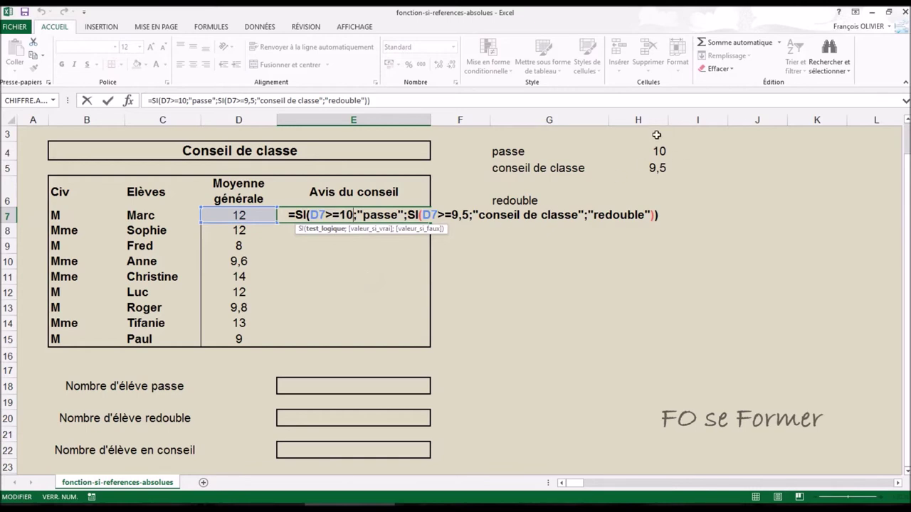
{"action": "key", "text": "BackSpace"}
{"action": "key", "text": "BackSpace"}
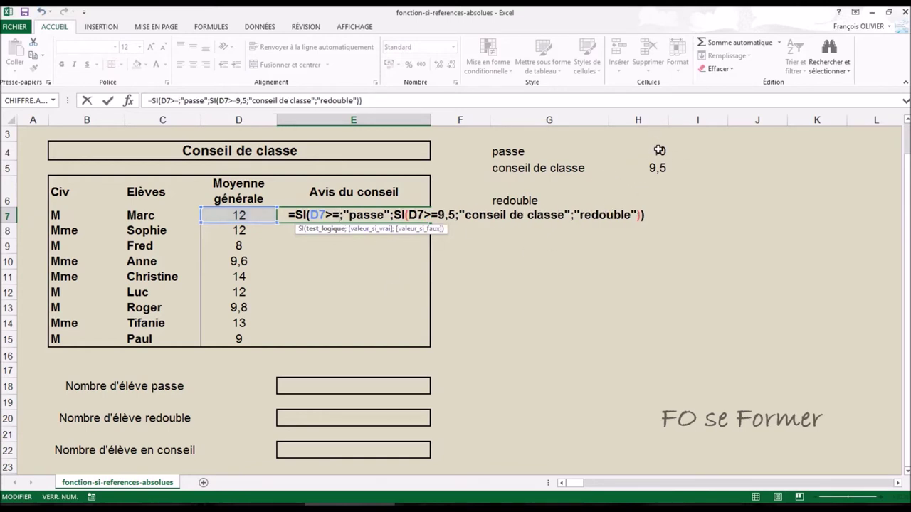
{"action": "left_click", "coordinate": [659, 150]}
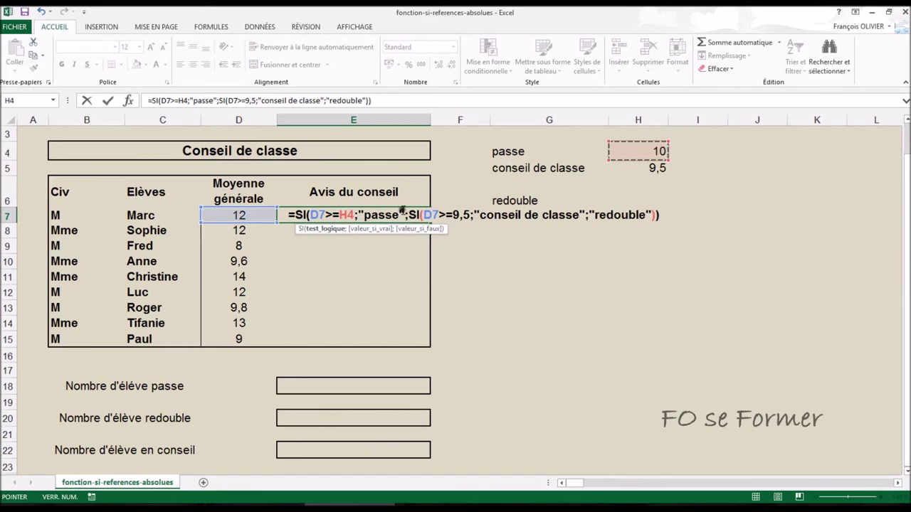
{"action": "left_click", "coordinate": [402, 215]}
{"action": "key", "text": "BackSpace"}
{"action": "key", "text": "BackSpace"}
{"action": "key", "text": "BackSpace"}
{"action": "key", "text": "BackSpace"}
{"action": "key", "text": "BackSpace"}
{"action": "key", "text": "BackSpace"}
{"action": "key", "text": "BackSpace"}
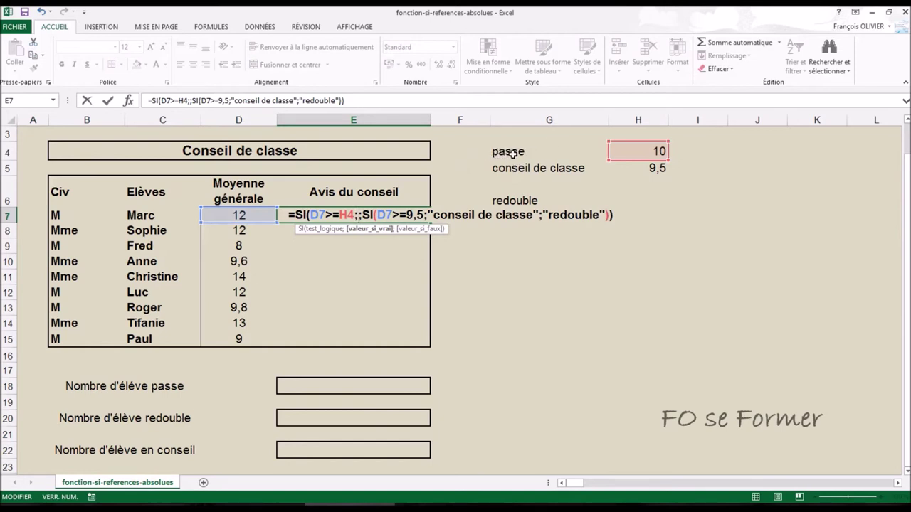
{"action": "left_click", "coordinate": [512, 153]}
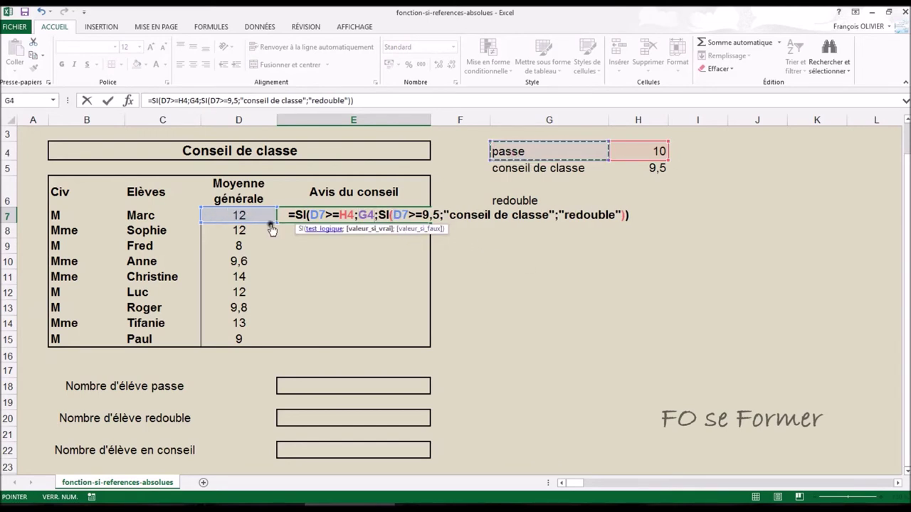
- Replace 9,5, "conseil de classe" and "redouble" with H5, G5 and G6, then confirm
{"action": "left_click", "coordinate": [439, 215]}
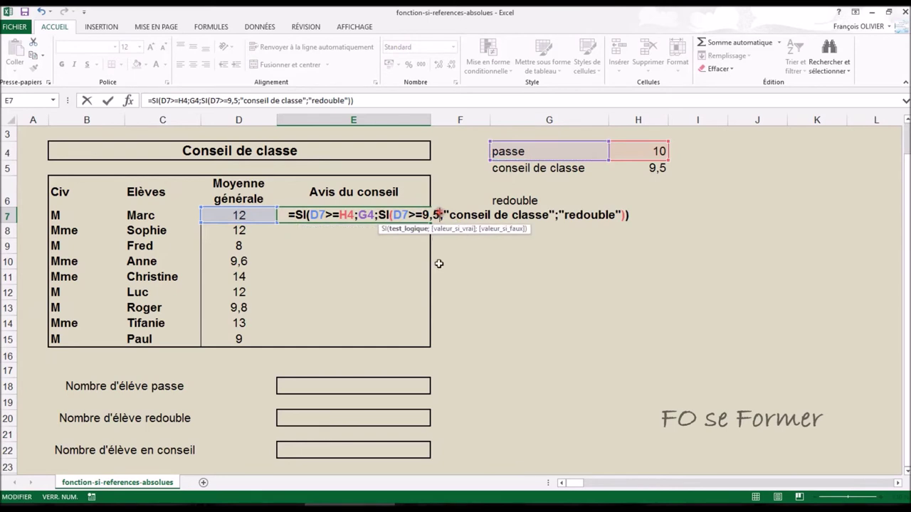
{"action": "key", "text": "BackSpace"}
{"action": "key", "text": "BackSpace"}
{"action": "key", "text": "BackSpace"}
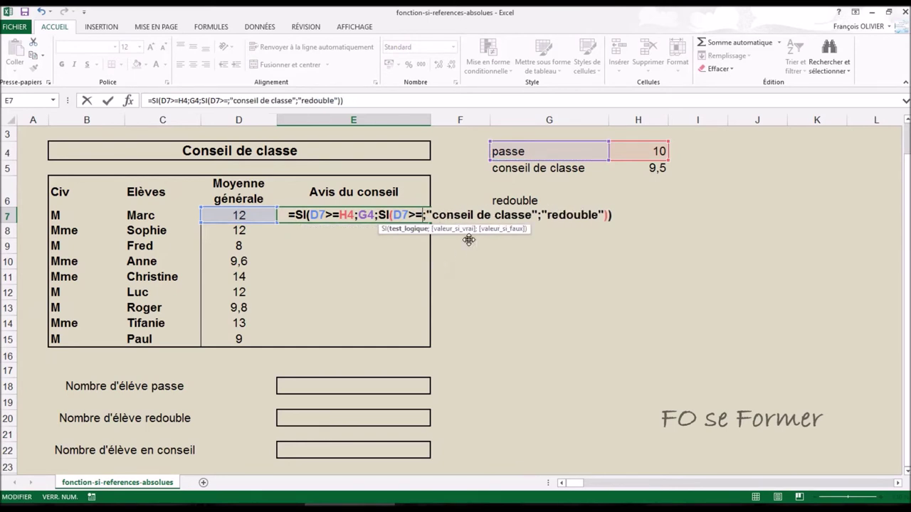
{"action": "left_click", "coordinate": [649, 168]}
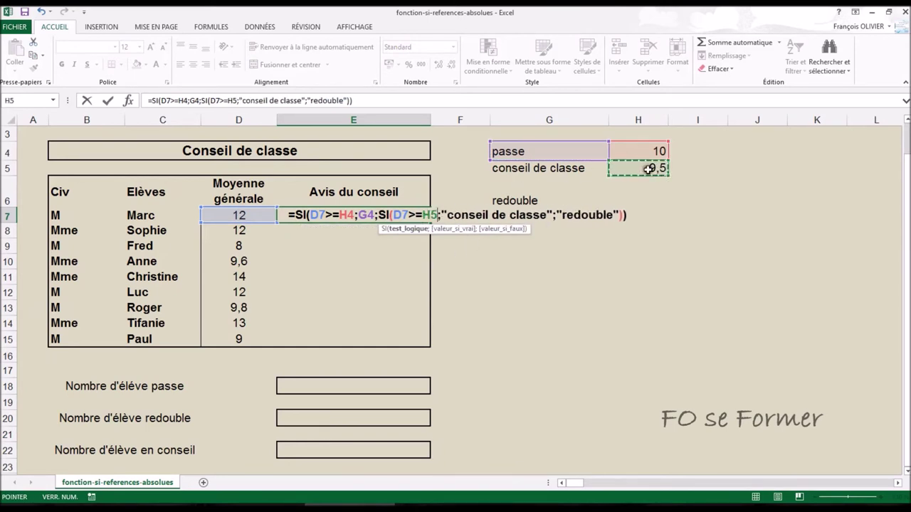
{"action": "left_click", "coordinate": [550, 214]}
{"action": "key", "text": "BackSpace"}
{"action": "key", "text": "BackSpace"}
{"action": "key", "text": "BackSpace"}
{"action": "key", "text": "BackSpace"}
{"action": "key", "text": "BackSpace"}
{"action": "key", "text": "BackSpace"}
{"action": "key", "text": "BackSpace"}
{"action": "key", "text": "BackSpace"}
{"action": "key", "text": "BackSpace"}
{"action": "key", "text": "BackSpace"}
{"action": "key", "text": "BackSpace"}
{"action": "key", "text": "BackSpace"}
{"action": "key", "text": "BackSpace"}
{"action": "key", "text": "BackSpace"}
{"action": "key", "text": "BackSpace"}
{"action": "key", "text": "BackSpace"}
{"action": "key", "text": "BackSpace"}
{"action": "key", "text": "BackSpace"}
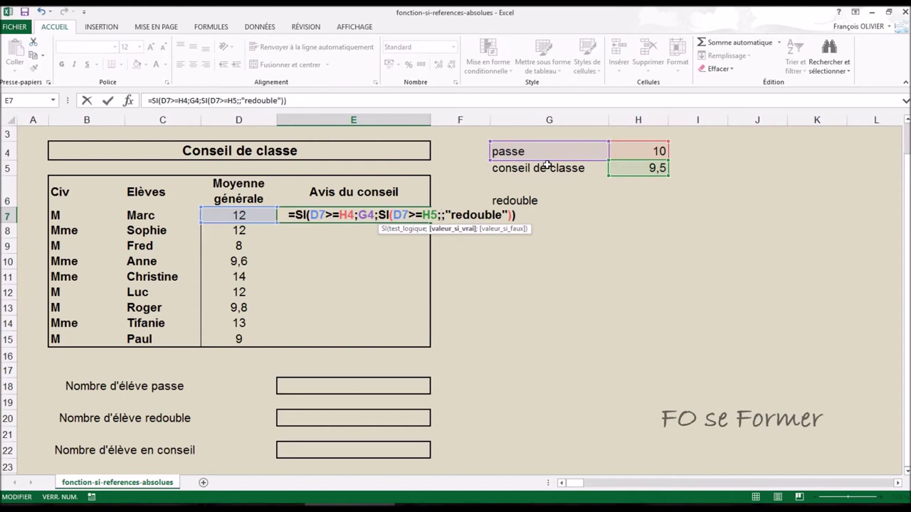
{"action": "left_click", "coordinate": [545, 167]}
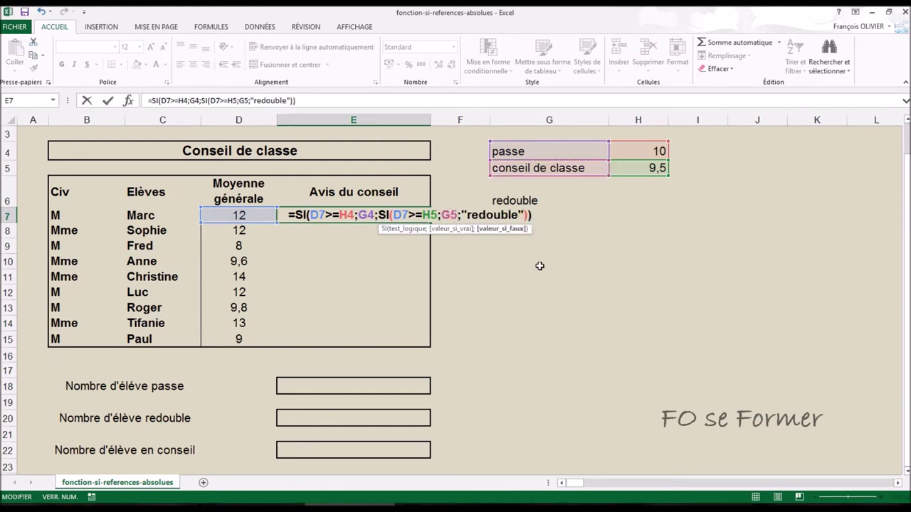
{"action": "key", "text": "BackSpace"}
{"action": "key", "text": "BackSpace"}
{"action": "key", "text": "BackSpace"}
{"action": "key", "text": "BackSpace"}
{"action": "key", "text": "BackSpace"}
{"action": "key", "text": "BackSpace"}
{"action": "key", "text": "BackSpace"}
{"action": "key", "text": "BackSpace"}
{"action": "key", "text": "BackSpace"}
{"action": "key", "text": "BackSpace"}
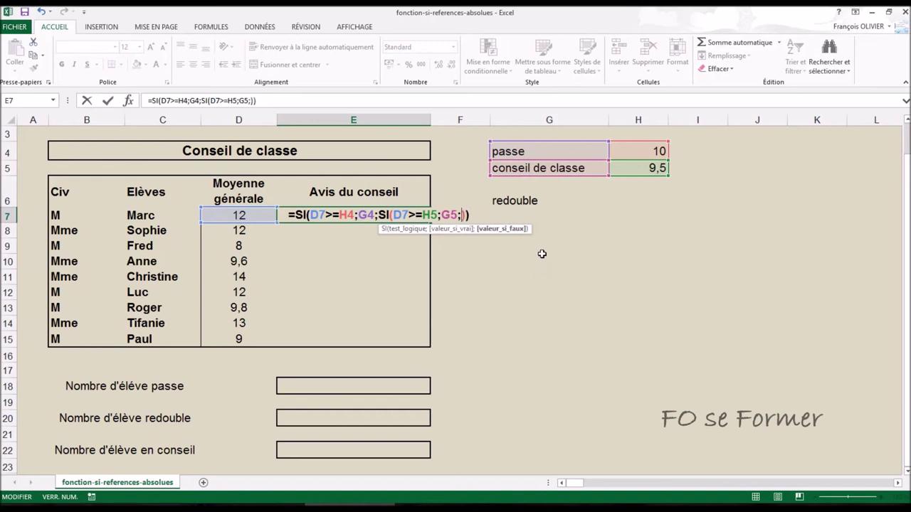
{"action": "left_click", "coordinate": [531, 201]}
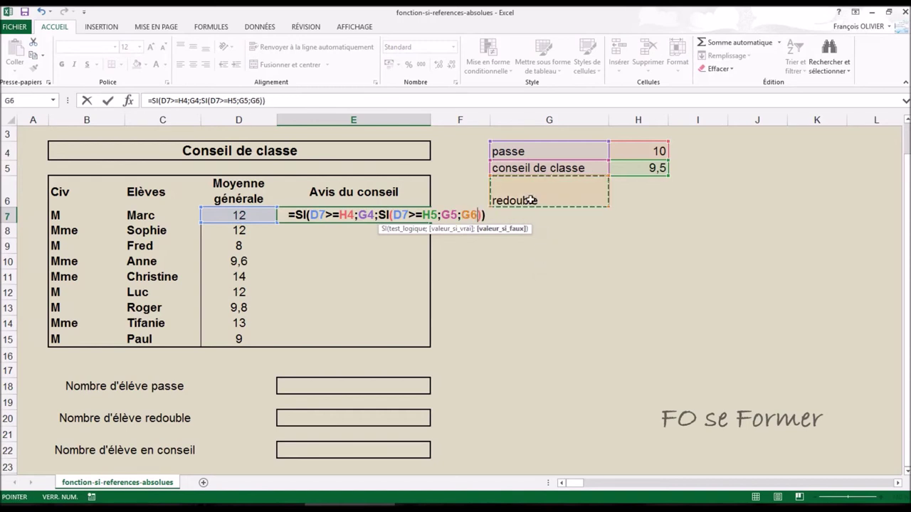
{"action": "key", "text": "Return"}
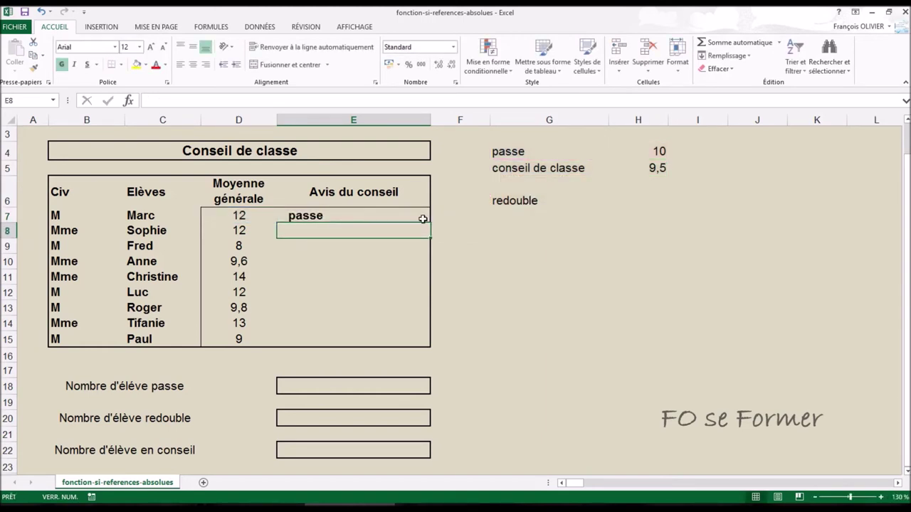
- Drag E7's formula down to E15, undo the wrong results, and reopen E7 for editing
{"action": "left_click", "coordinate": [423, 218]}
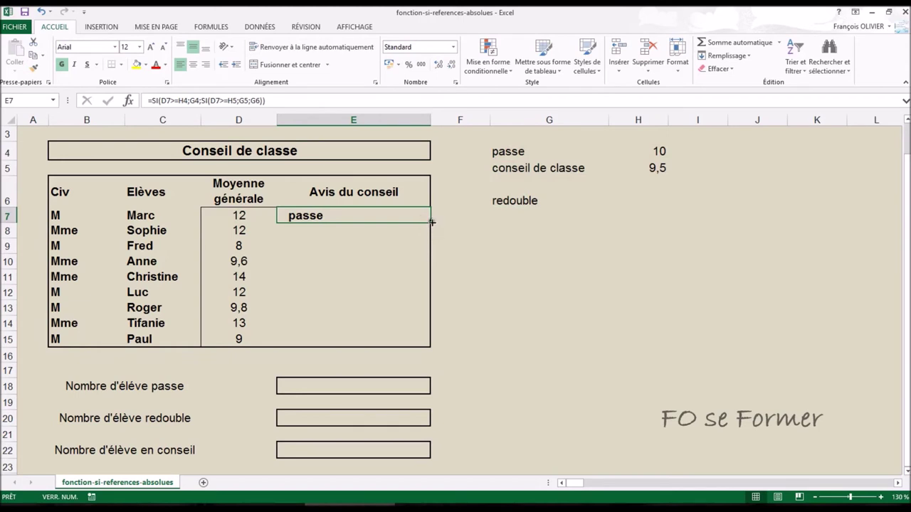
{"action": "left_click_drag", "start_coordinate": [430, 222], "coordinate": [427, 346]}
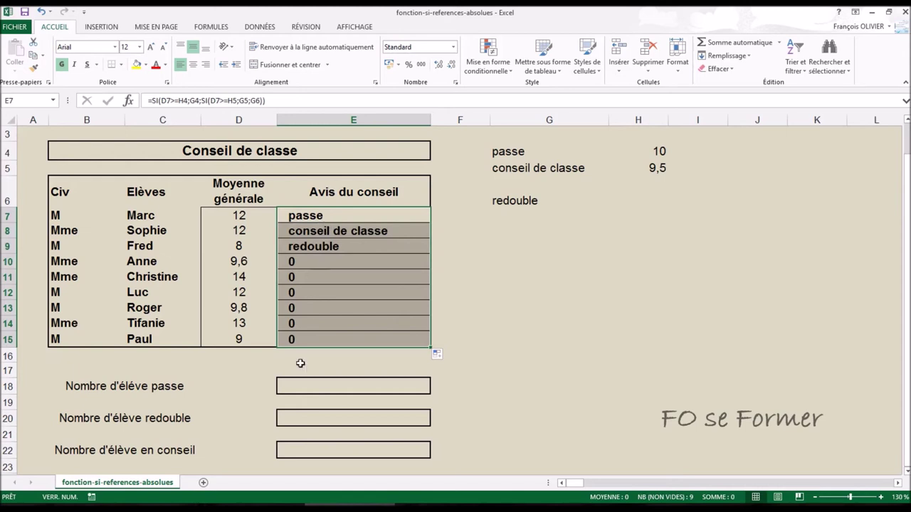
{"action": "key", "text": "ctrl+z"}
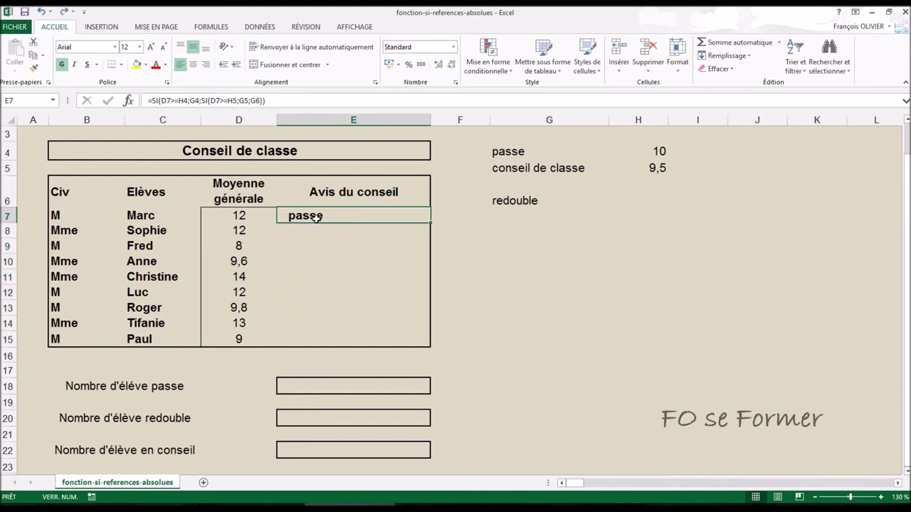
{"action": "double_click", "coordinate": [322, 215]}
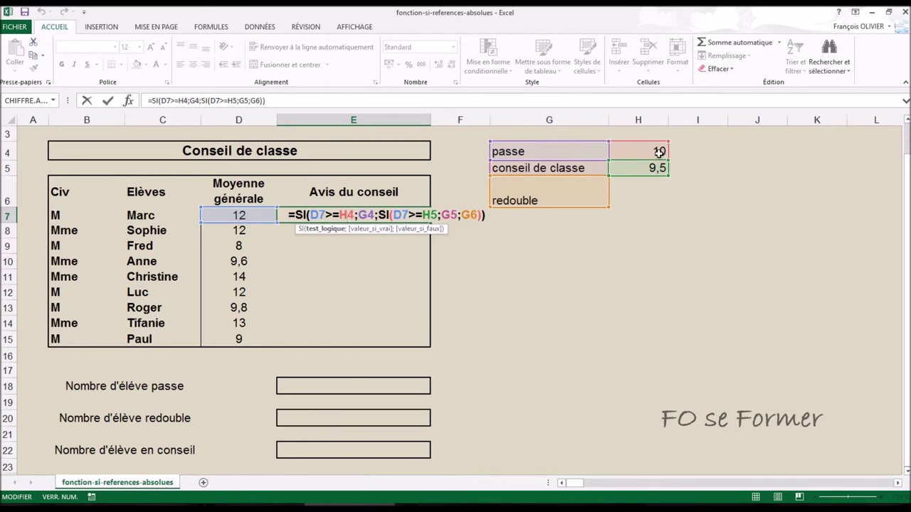
- Lock E7's criteria references as $H$4, $G$4, $H$5, $G$5 and $G$6, then confirm the formula
{"action": "key", "text": "F4"}
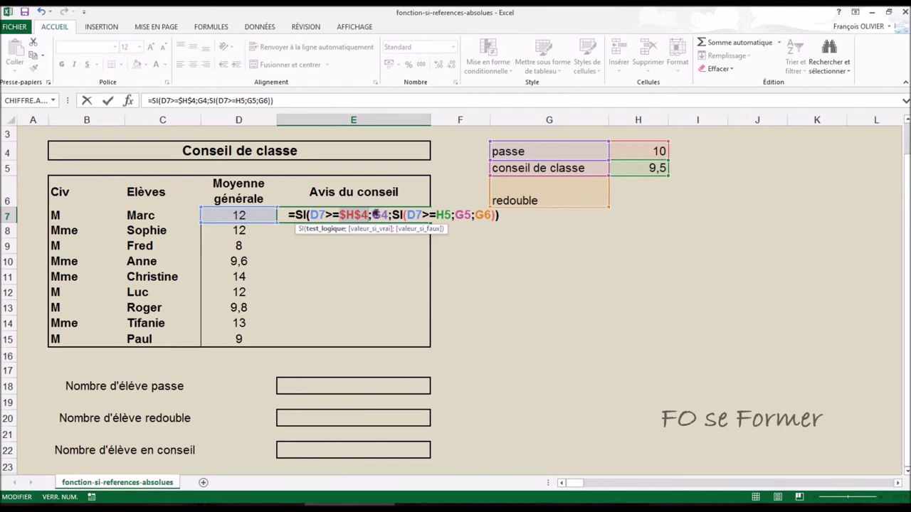
{"action": "left_click", "coordinate": [379, 214]}
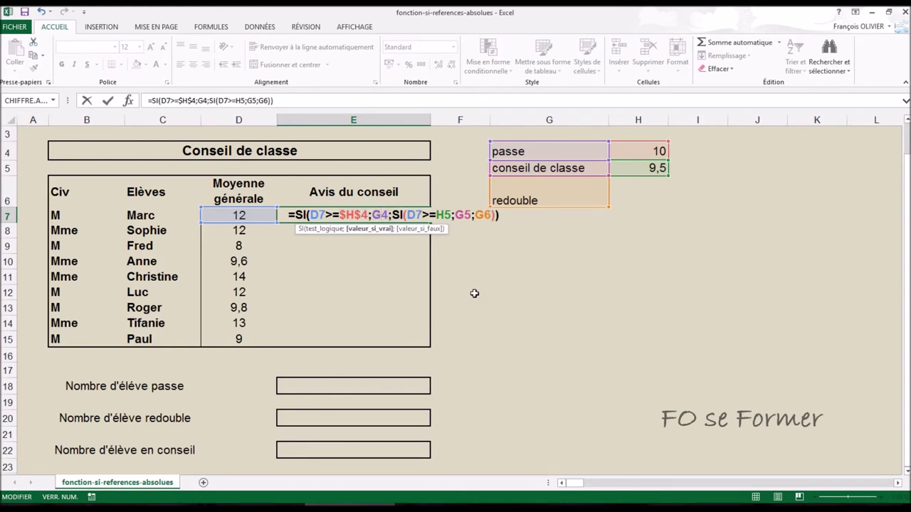
{"action": "key", "text": "F4"}
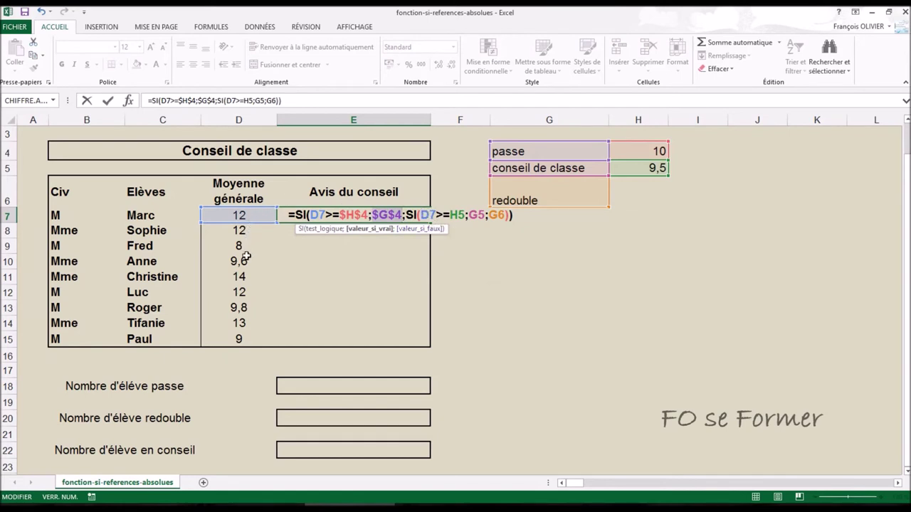
{"action": "left_click", "coordinate": [456, 214]}
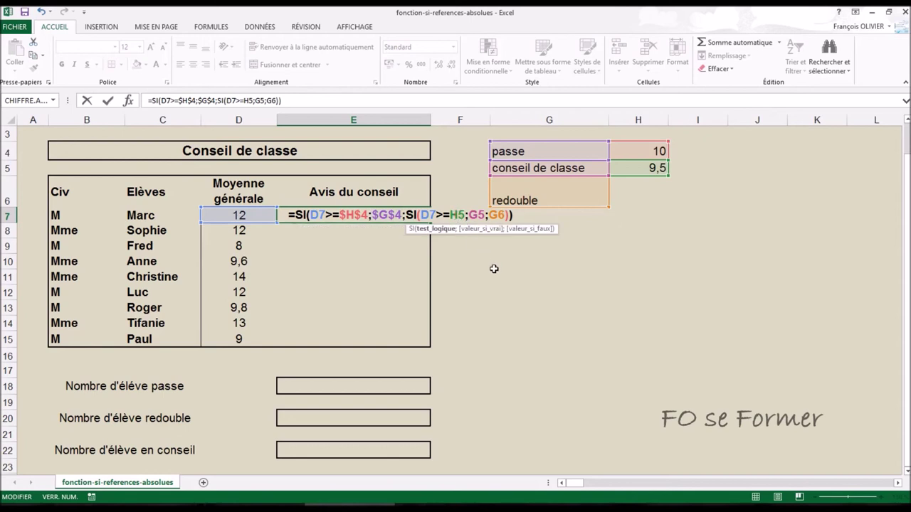
{"action": "key", "text": "F4"}
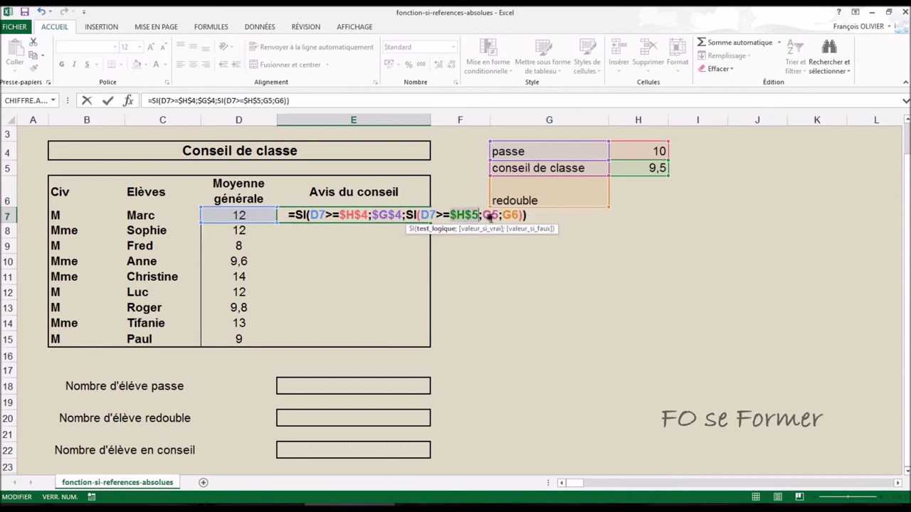
{"action": "left_click", "coordinate": [491, 214]}
{"action": "key", "text": "F4"}
{"action": "left_click", "coordinate": [519, 214]}
{"action": "key", "text": "F4"}
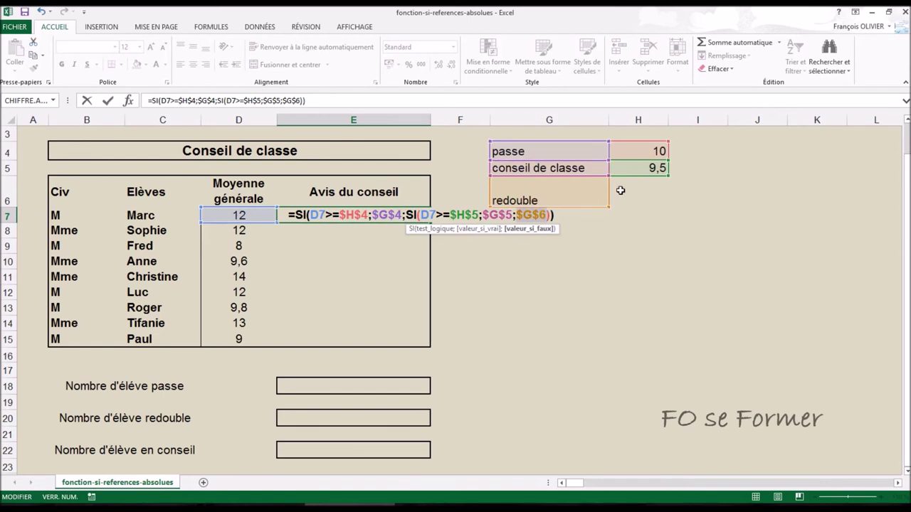
{"action": "key", "text": "Return"}
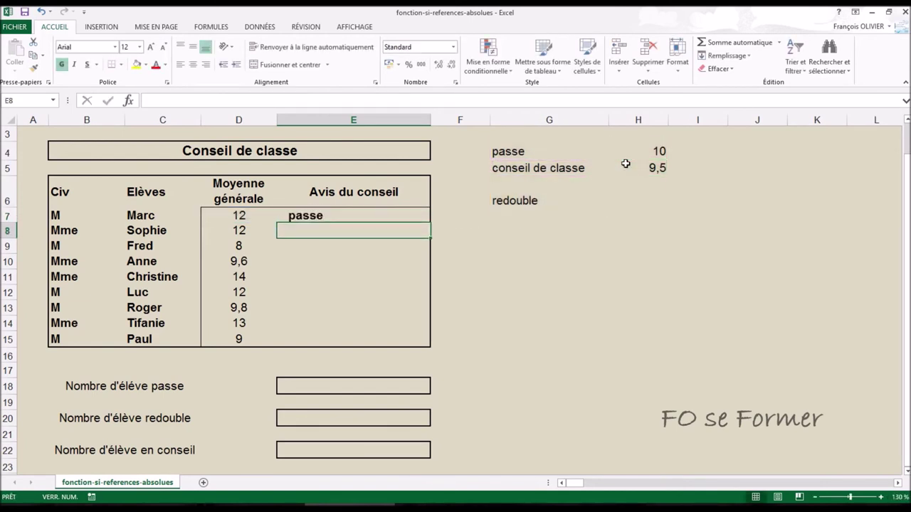
- Fill E7's formula down to E15 without formatting, giving each student passe, conseil de classe or redouble
{"action": "left_click", "coordinate": [422, 217]}
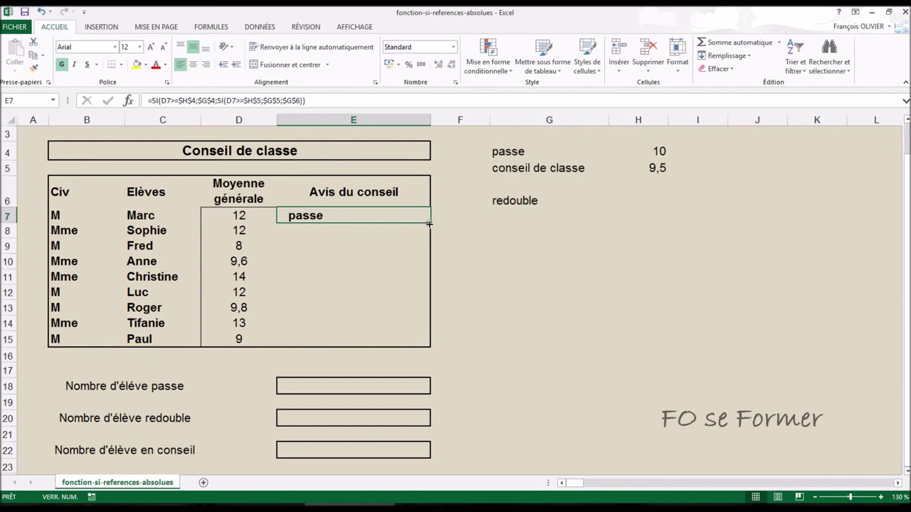
{"action": "double_click", "coordinate": [429, 223]}
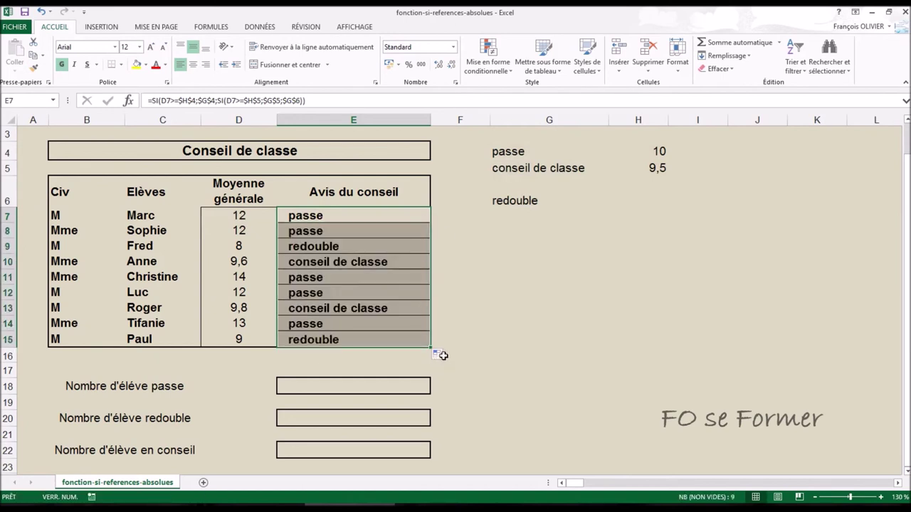
{"action": "left_click", "coordinate": [441, 355]}
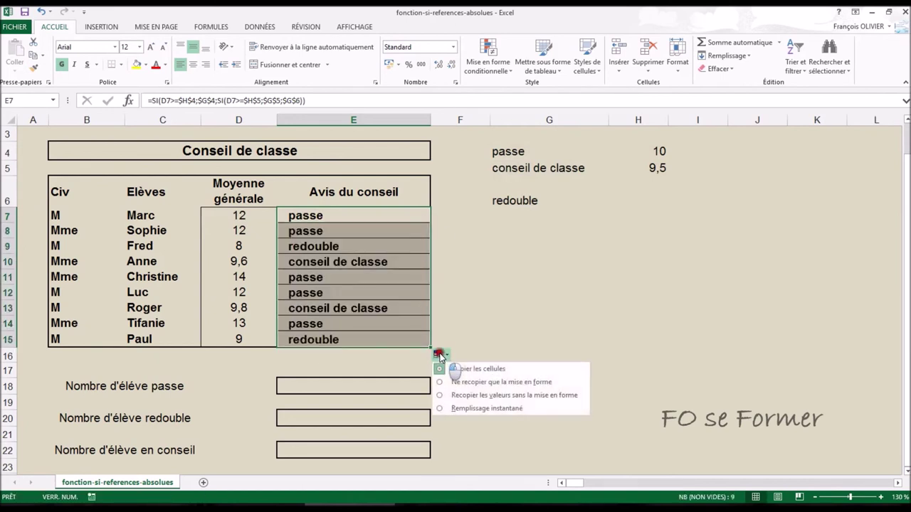
{"action": "left_click", "coordinate": [483, 396]}
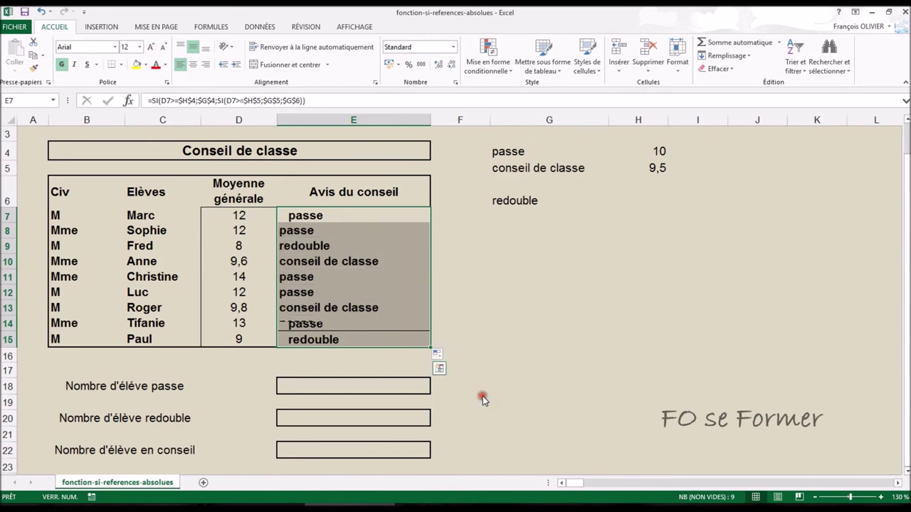
{"action": "left_click", "coordinate": [491, 308]}
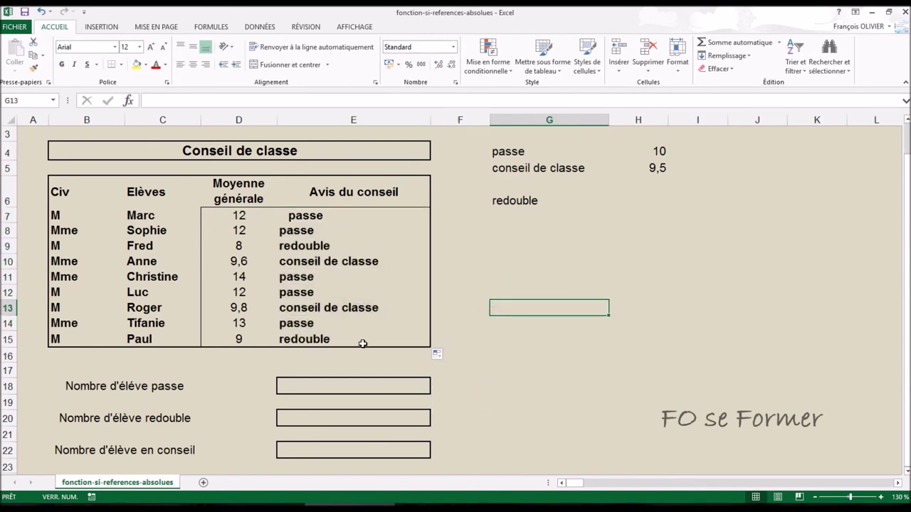
{"action": "left_click", "coordinate": [521, 202]}
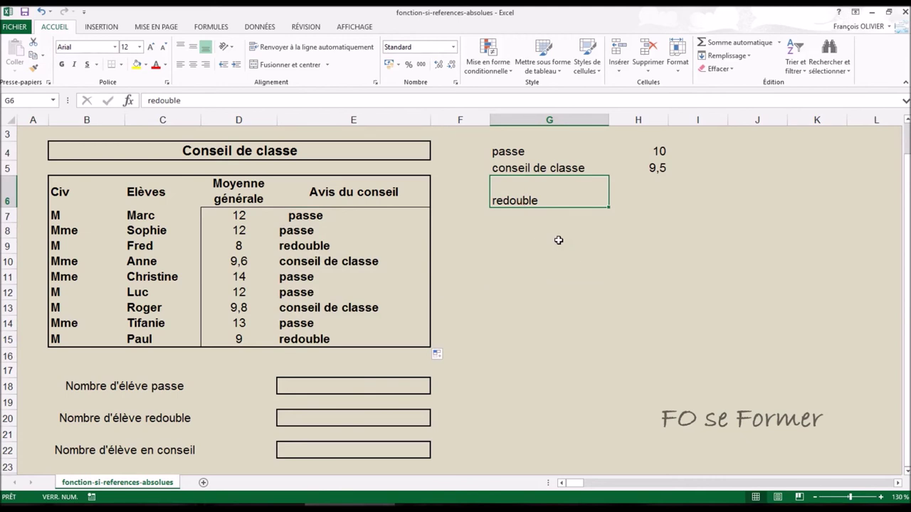
- Relabel G6 from redouble to orientation and check that E7's formula is unchanged
{"action": "type", "text": "orientation"}
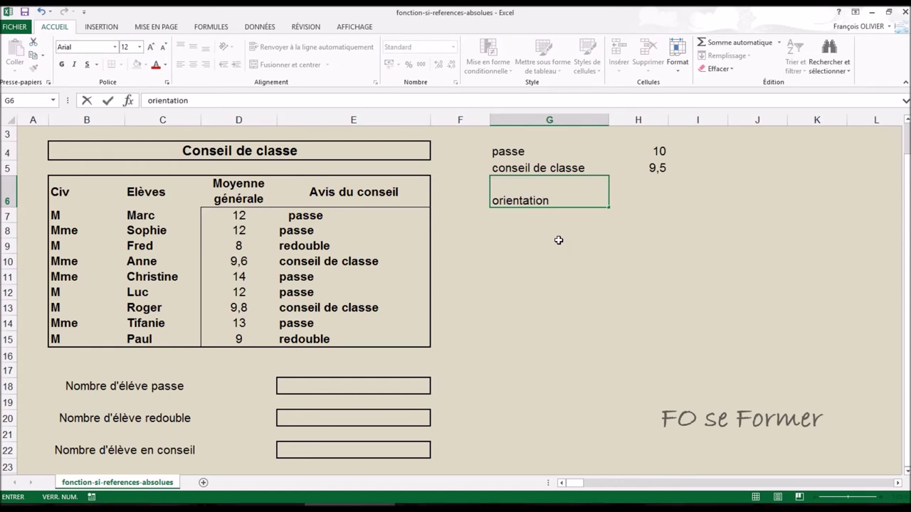
{"action": "key", "text": "Return"}
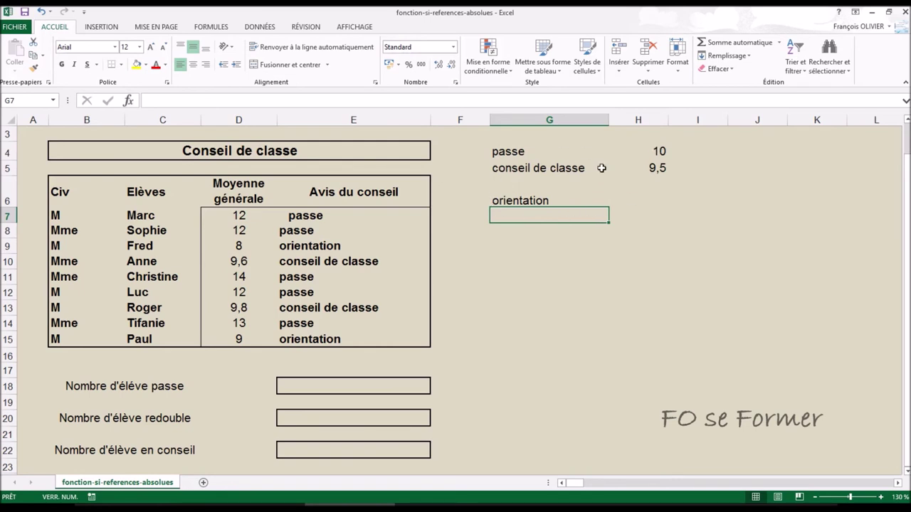
{"action": "left_click", "coordinate": [339, 217]}
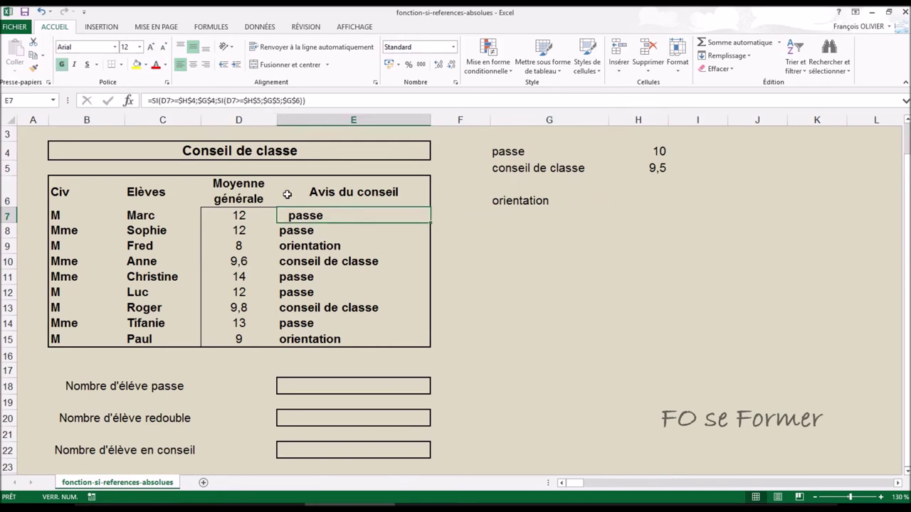
{"action": "double_click", "coordinate": [303, 215]}
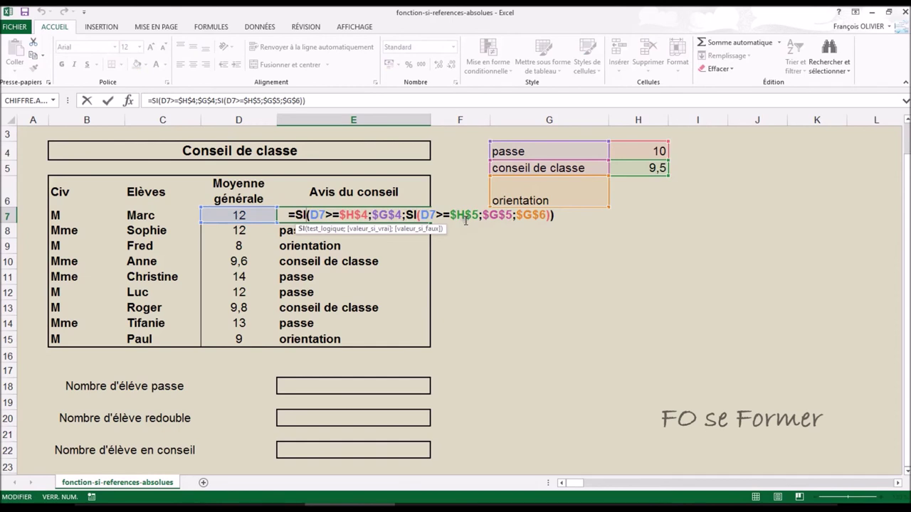
{"action": "key", "text": "Return"}
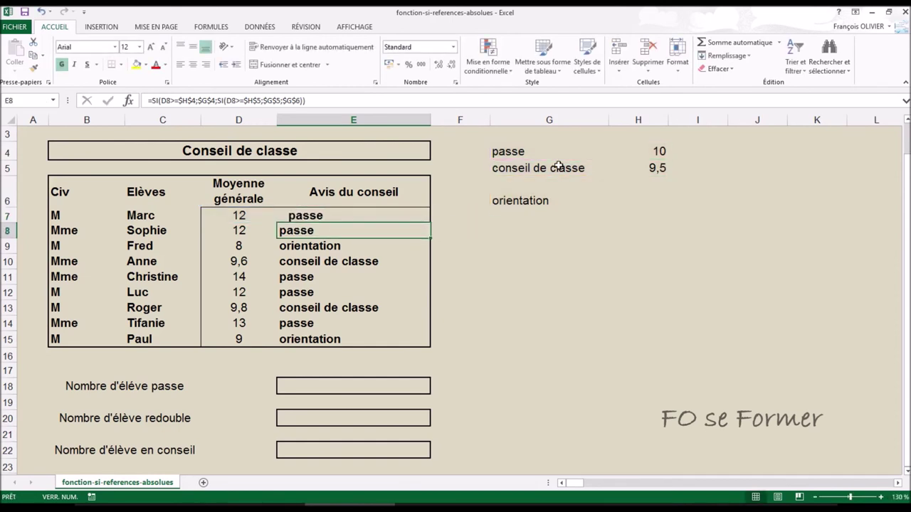
- Inspect the passe label in G4 and its threshold value 10 in H4
{"action": "left_click", "coordinate": [505, 151]}
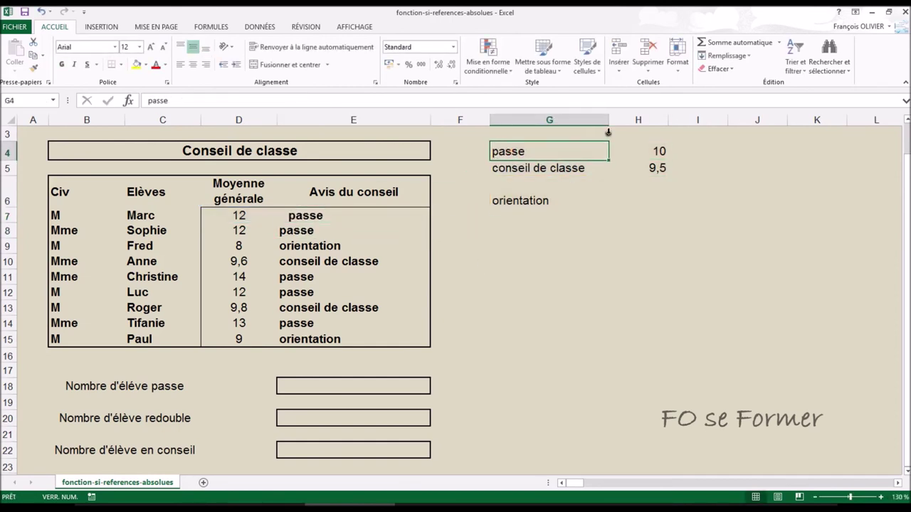
{"action": "left_click", "coordinate": [661, 146]}
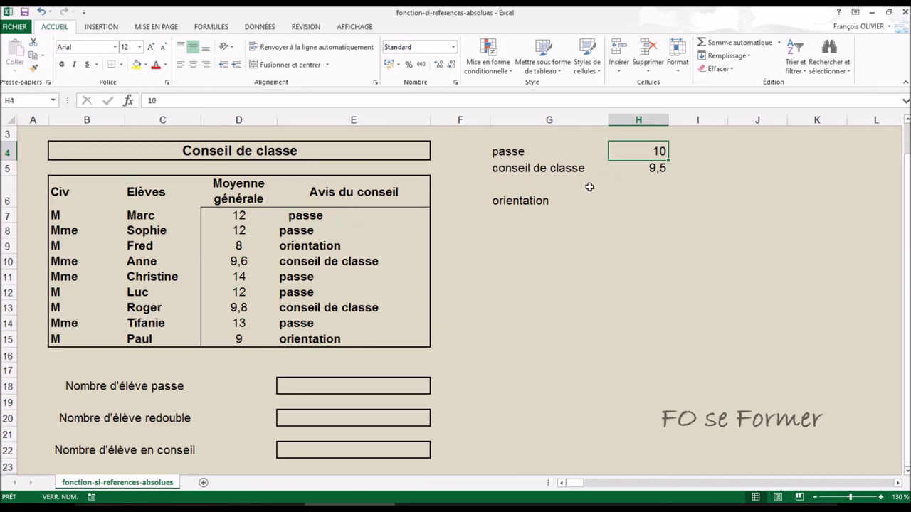
{"action": "left_click", "coordinate": [514, 152]}
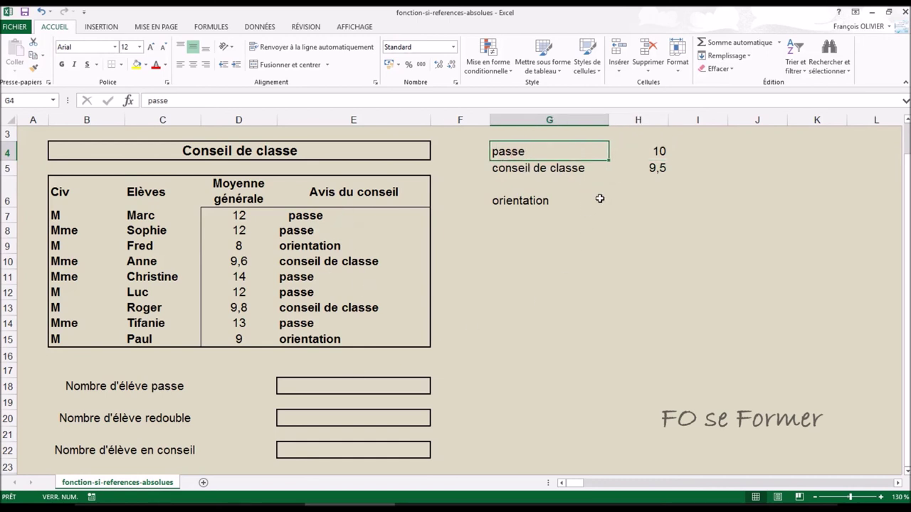
- Change the G4 label from passe to acquis so the five students at 10 or above show acquis
{"action": "type", "text": "acquis"}
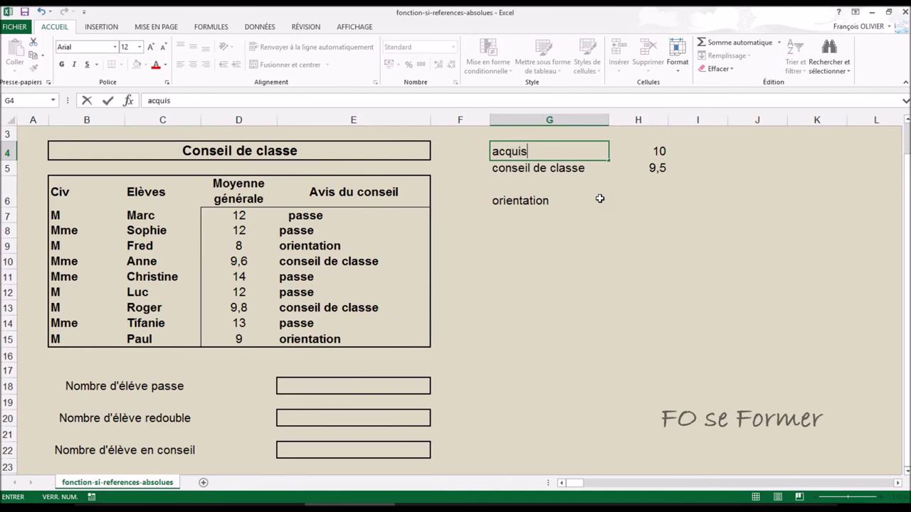
{"action": "key", "text": "Return"}
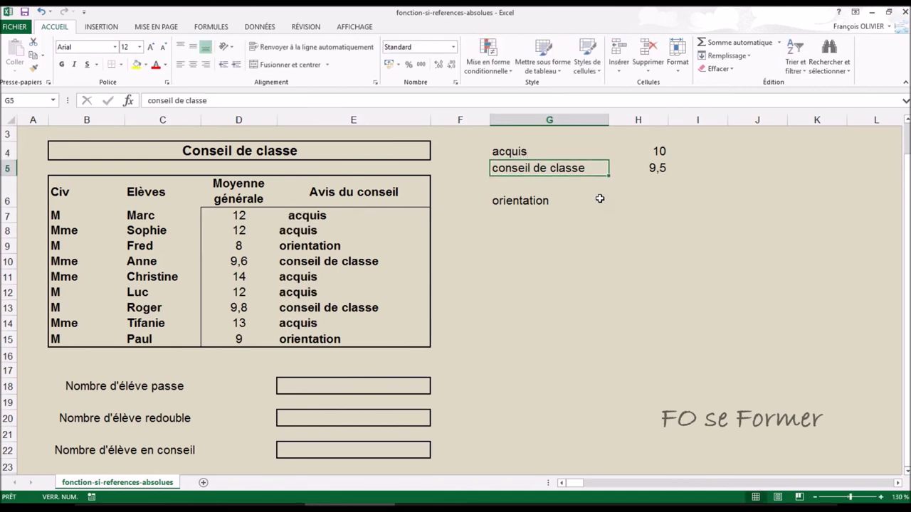
{"action": "key", "text": "Down"}
{"action": "left_click", "coordinate": [565, 246]}
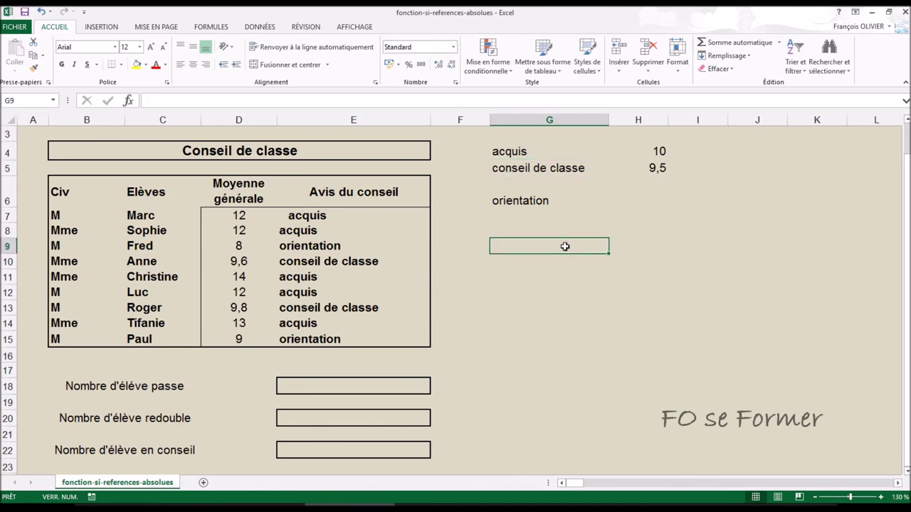